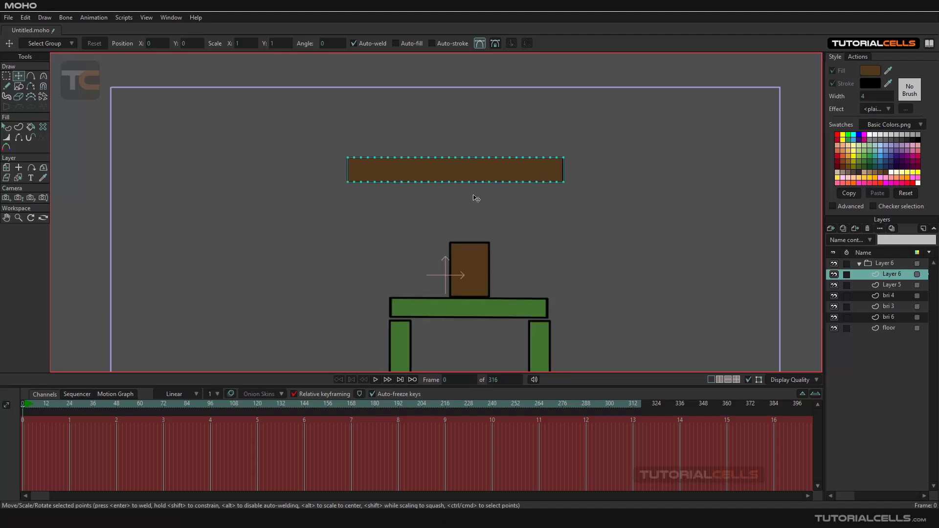
Step: Group the plank's Layer 6 on its own and convert the new group to a bone layer
scroll(477, 198, "down", 3)
scroll(480, 199, "up", 4)
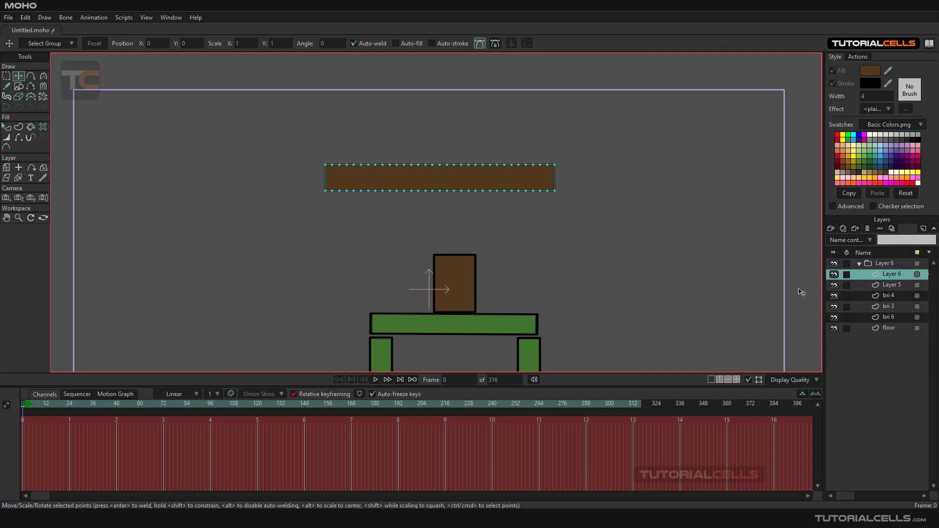
right_click(879, 276)
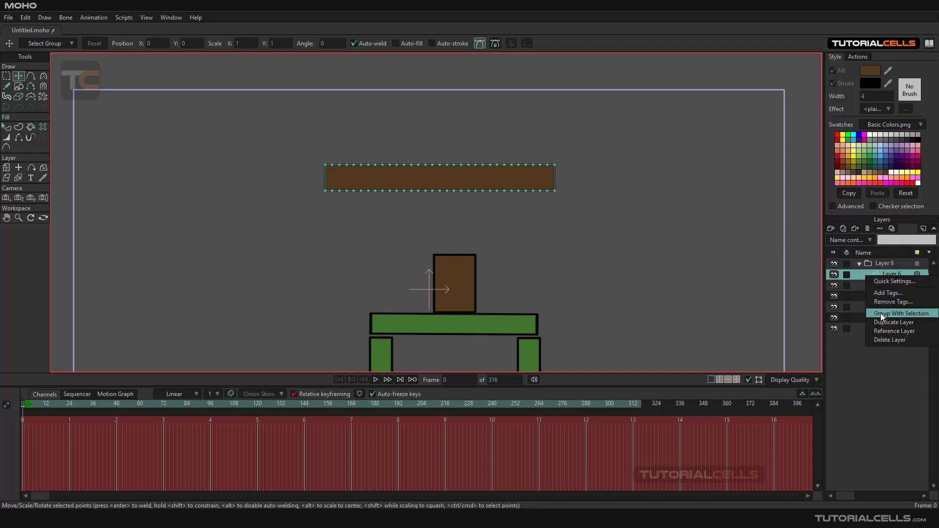
left_click(881, 316)
right_click(876, 275)
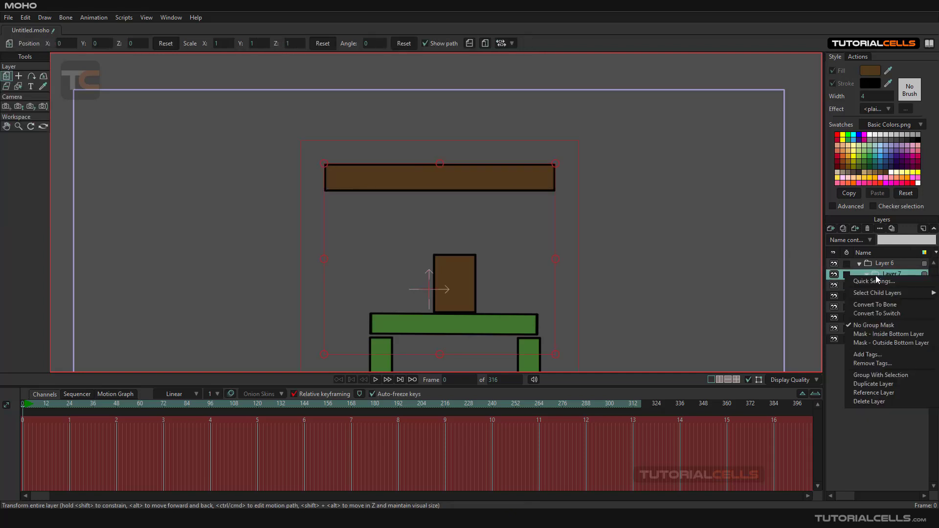
left_click(876, 304)
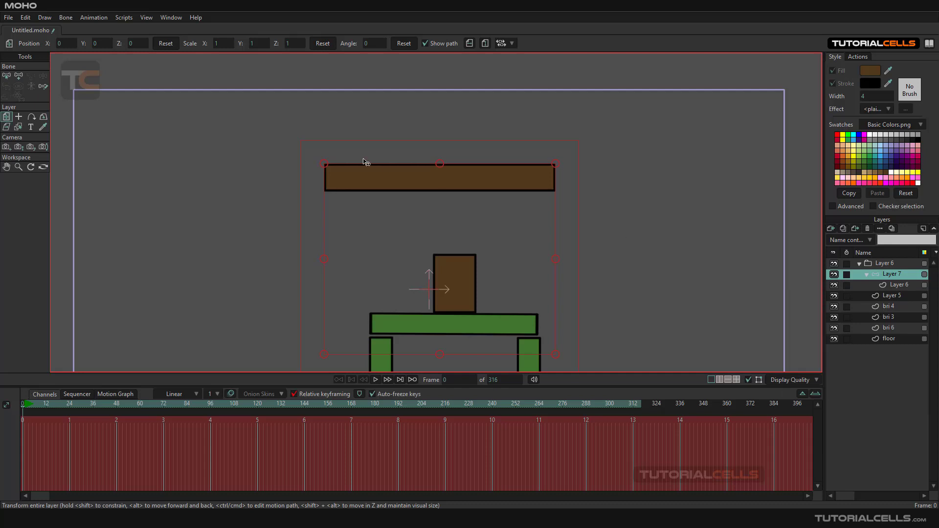
Step: Set the bone layer's origin at the plank's centre and shift the layer to about X 0.08, Y 0.04, above the box
scroll(413, 181, "up", 1)
scroll(412, 181, "down", 2)
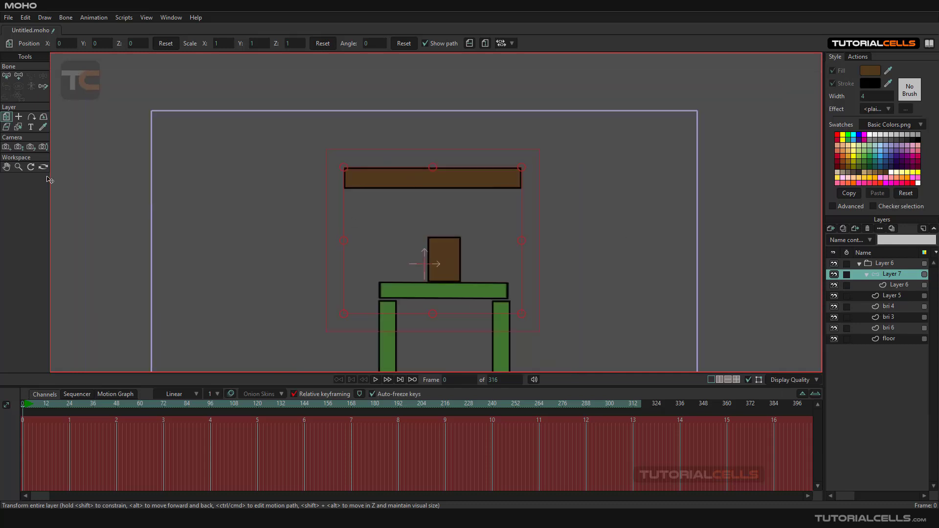
left_click(21, 118)
left_click(431, 178)
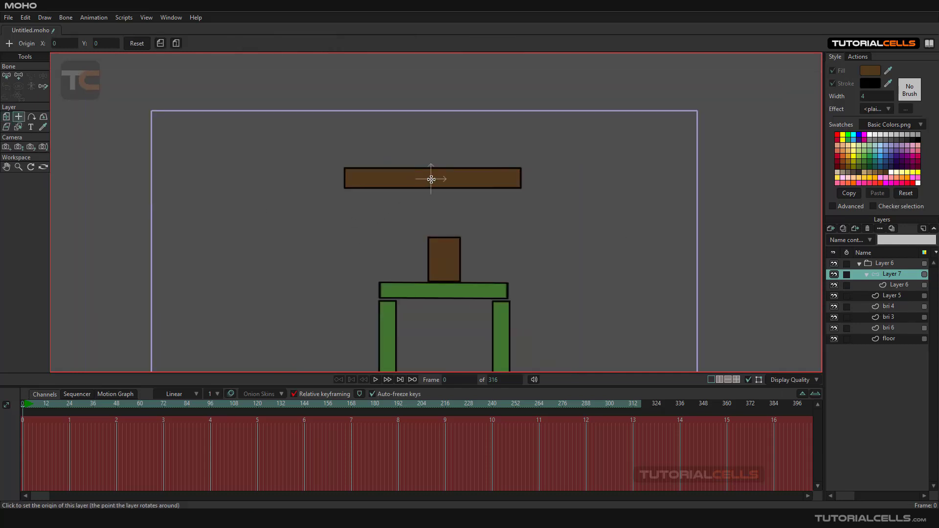
left_click(6, 118)
scroll(447, 186, "up", 4)
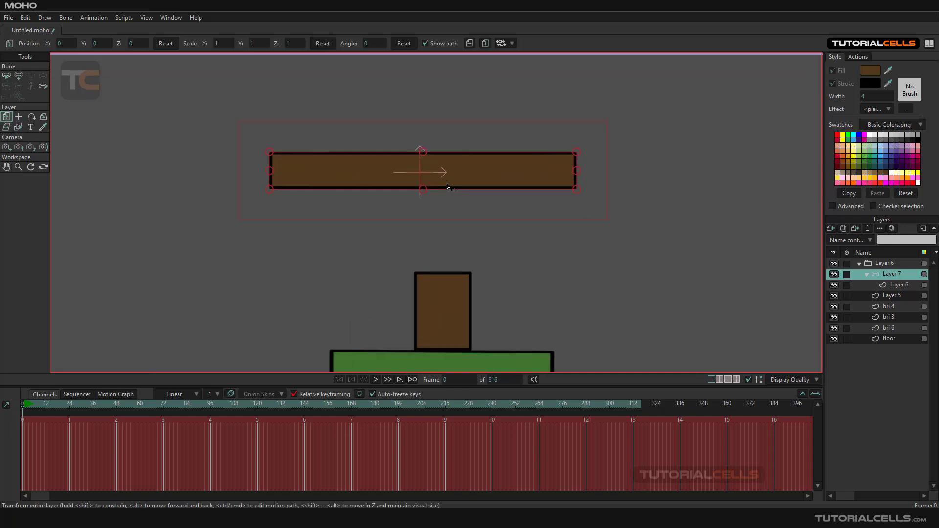
mouse_move(502, 202)
left_mouse_down()
mouse_move(529, 195)
mouse_move(506, 193)
left_mouse_up()
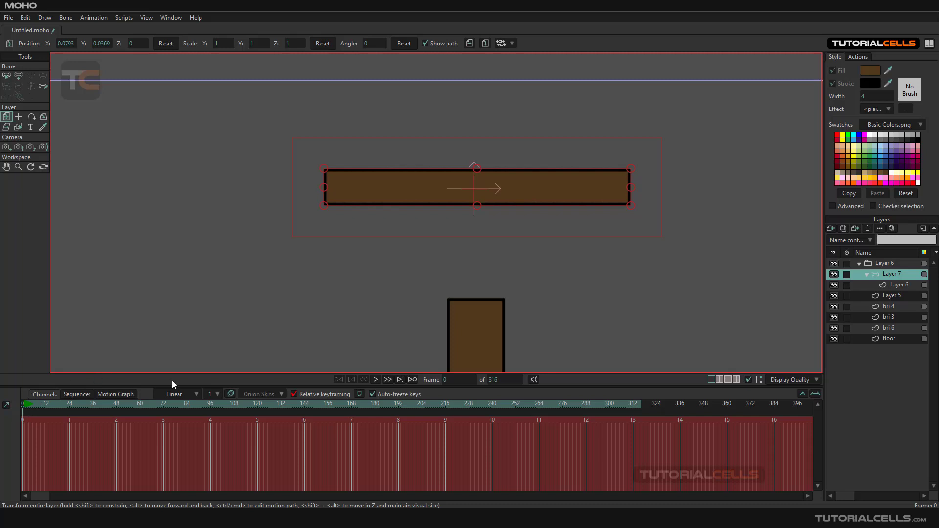
Step: Try drawing a bone chain along the plank with new bone lengths of 0.34 and 0.25, undoing each attempt
left_click(43, 86)
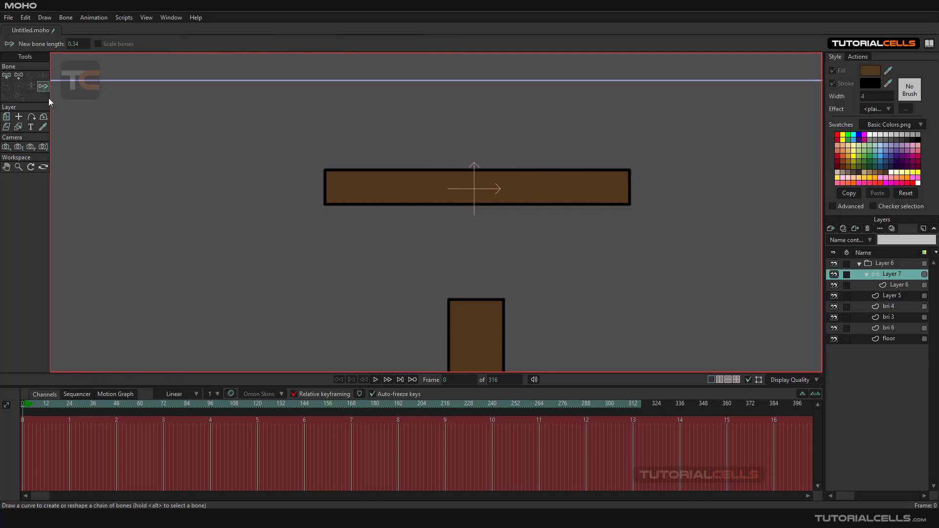
left_click_drag(326, 187, 629, 194)
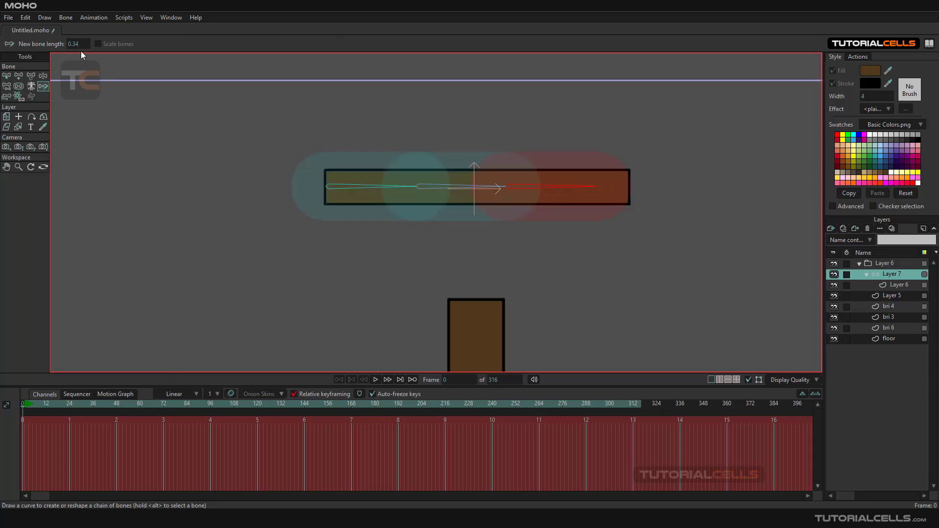
key("ctrl+z")
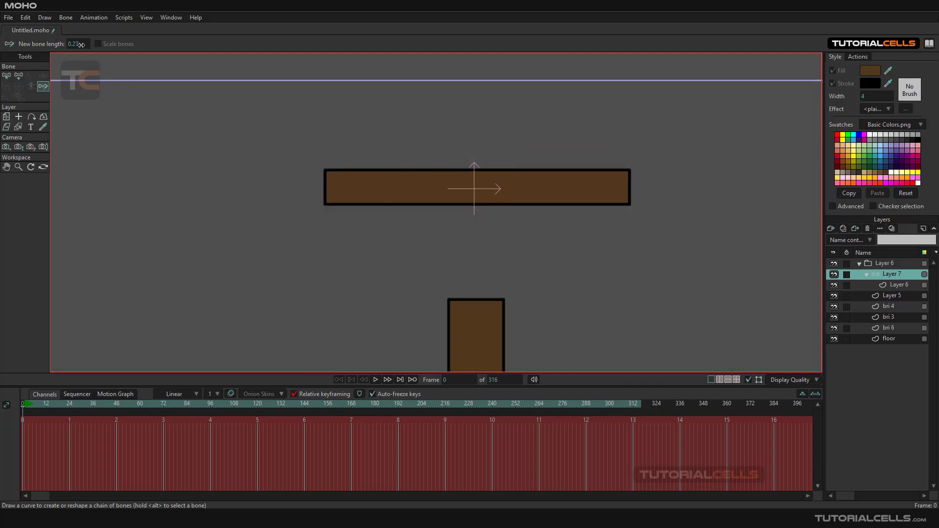
left_click_drag(325, 187, 630, 189)
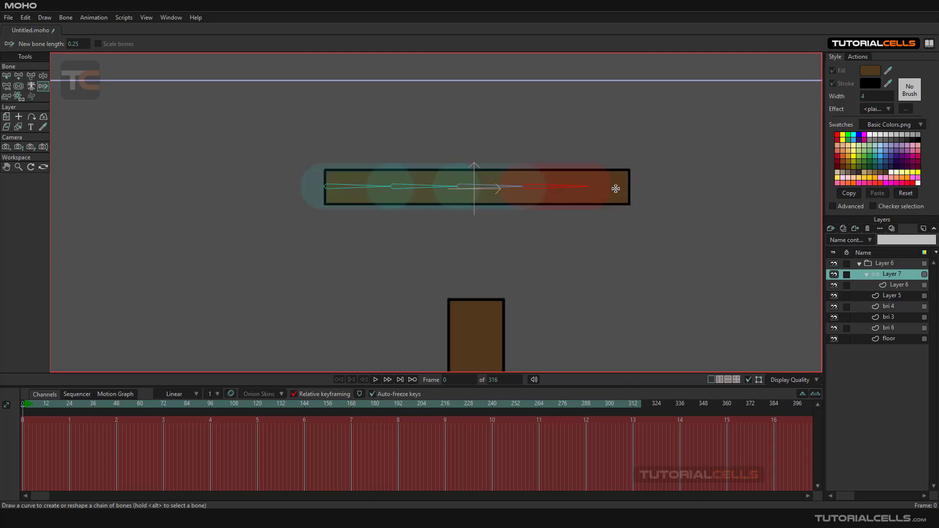
key("ctrl+z")
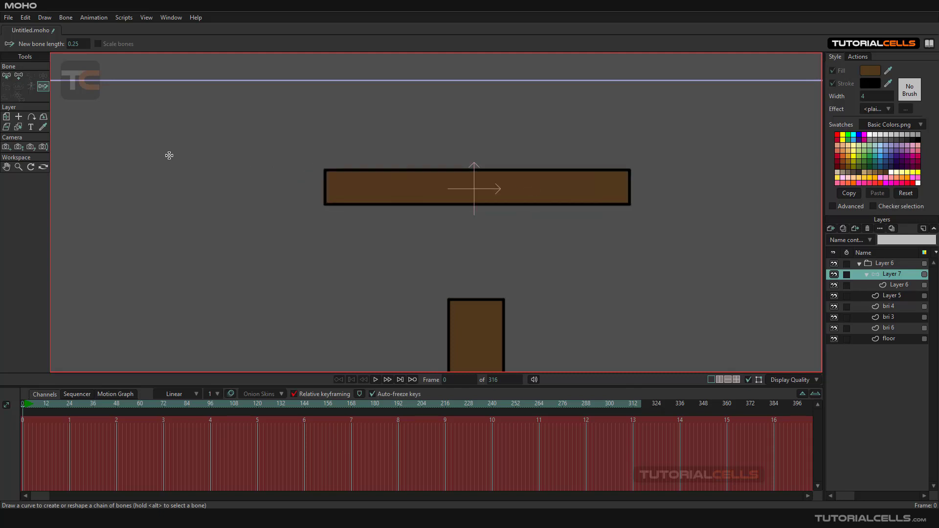
Step: Draw a four-bone chain along the plank with bone length 0.24 and stretch the last bone to about 0.42, near the plank's end
left_click_drag(324, 188, 635, 195)
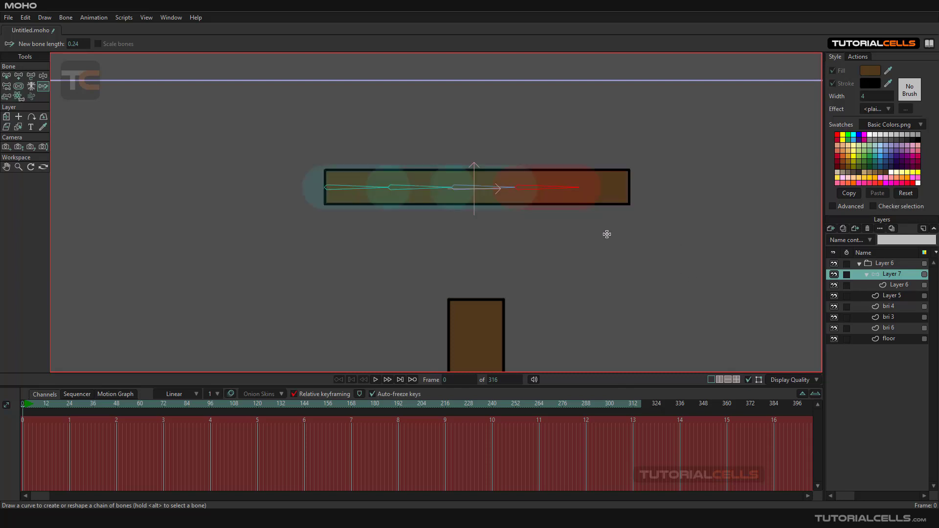
scroll(537, 186, "up", 2)
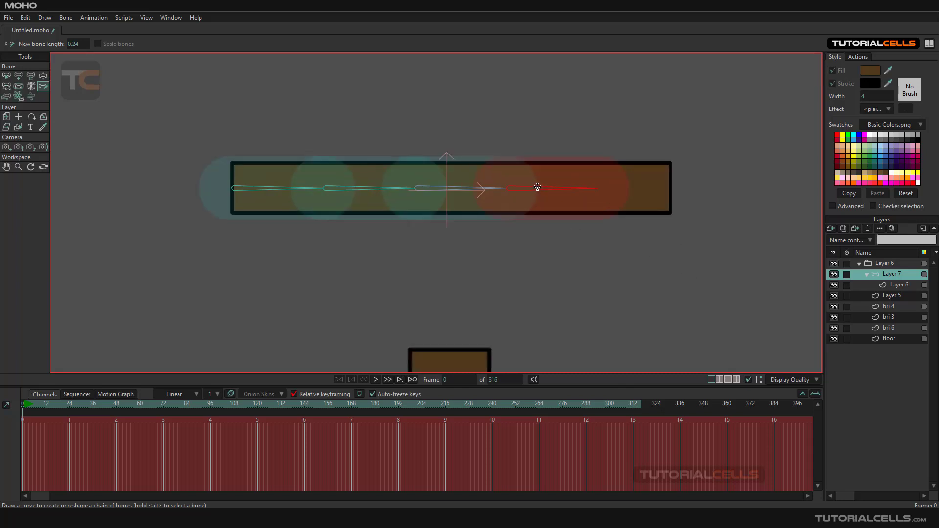
scroll(537, 187, "down", 2)
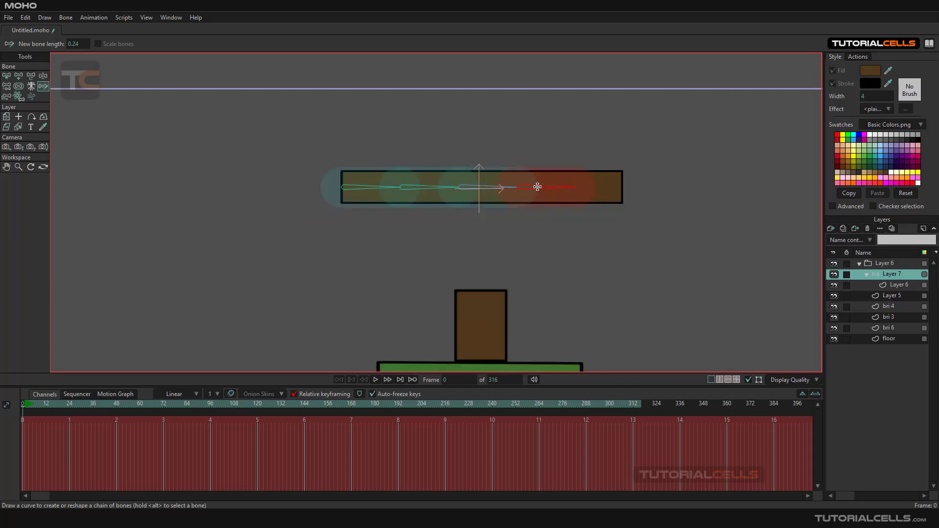
left_click(32, 75)
left_click_drag(571, 192, 618, 191)
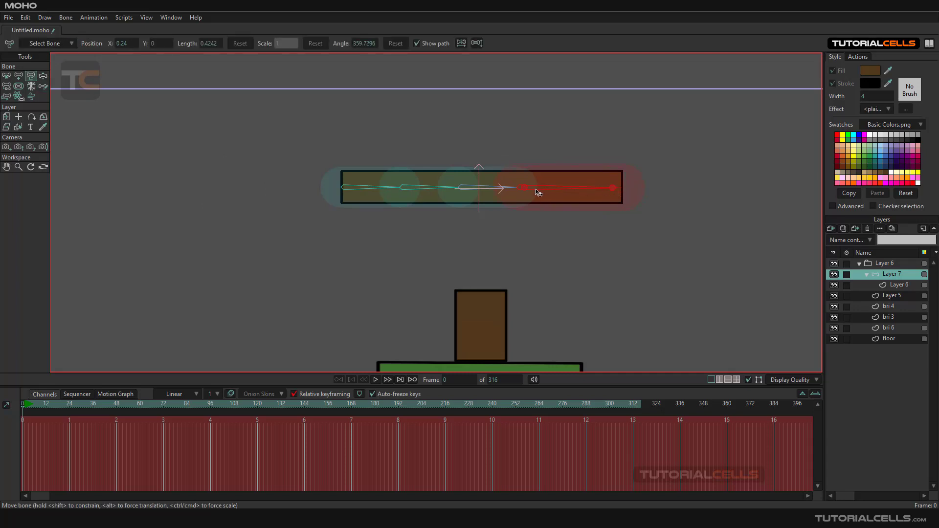
left_click_drag(532, 191, 545, 191)
Step: Play the physics simulation, stop it at frame 159 and examine the gap between the plank and the box
scroll(474, 231, "down", 4)
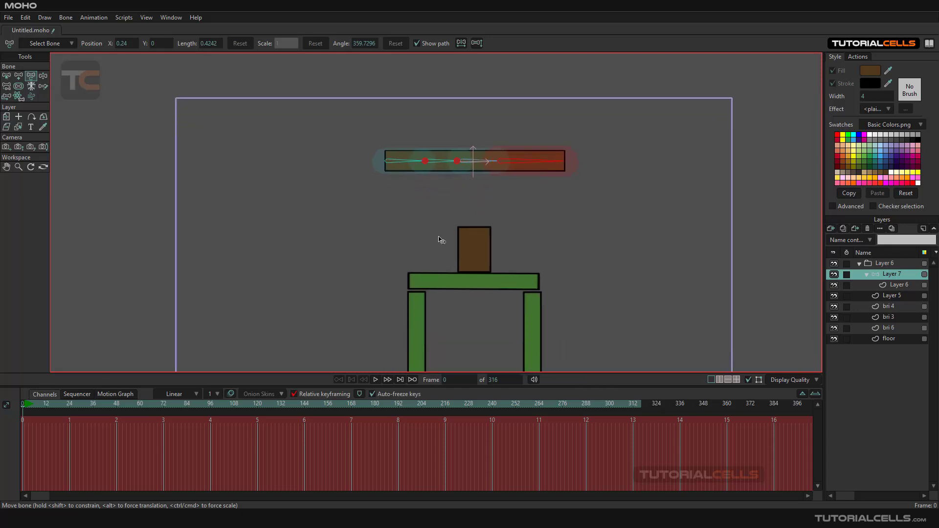
left_click(375, 380)
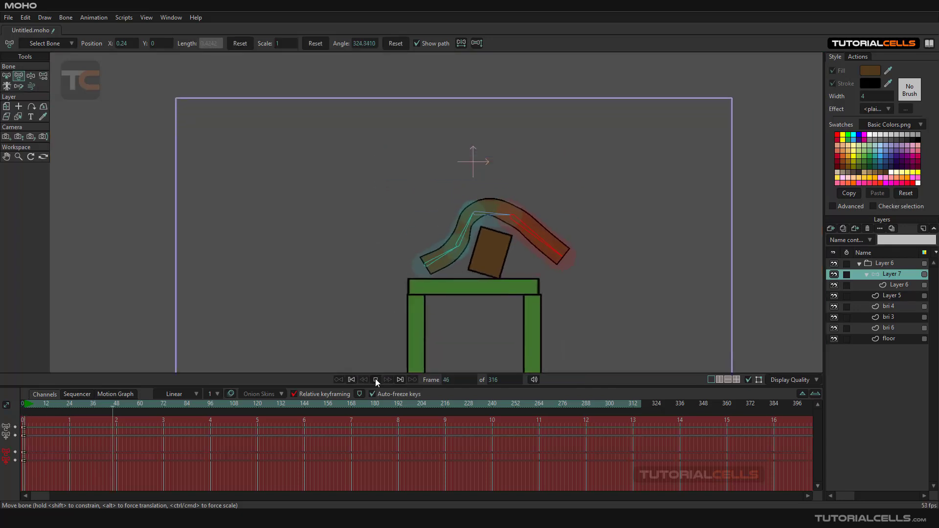
left_click(377, 380)
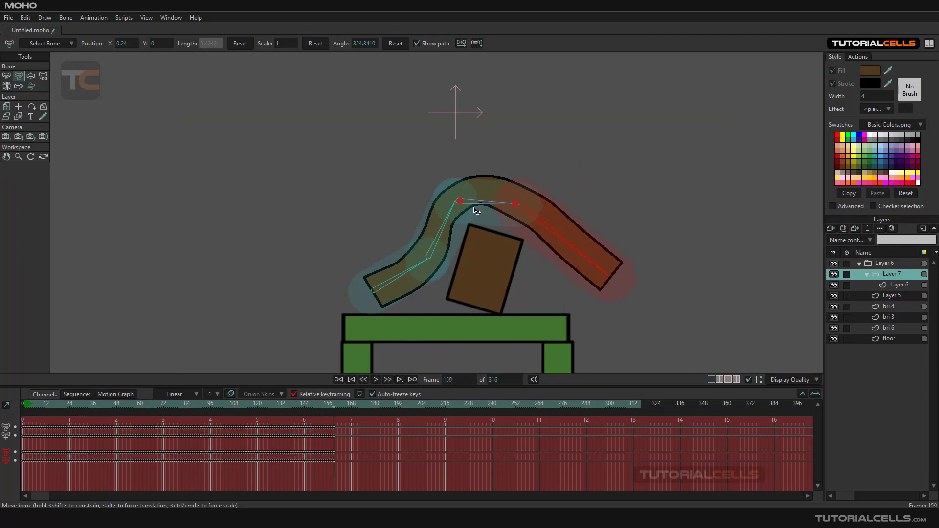
scroll(482, 232, "up", 2)
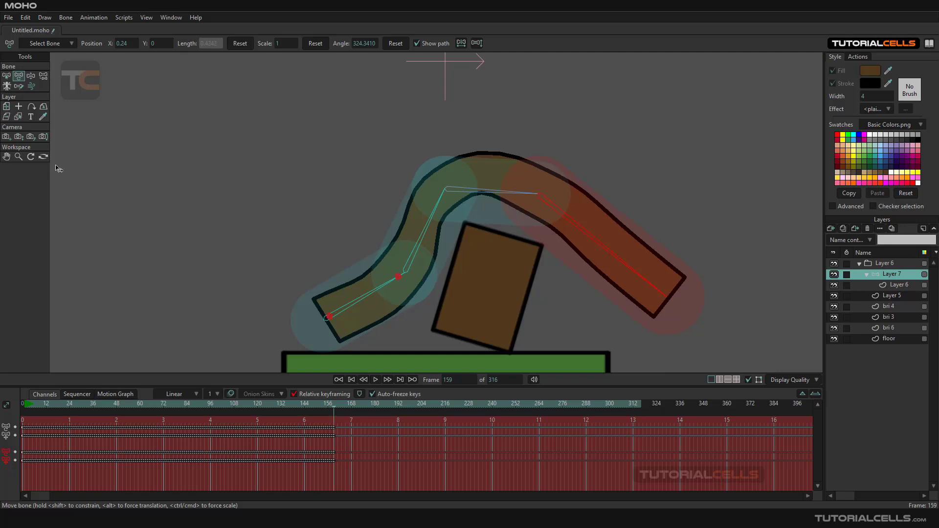
Step: At frame 0, shrink the physics regions of all four bones, to about 0.11 for the last bone and 0.16 for the first
left_click(351, 380)
left_click_drag(450, 163, 444, 264)
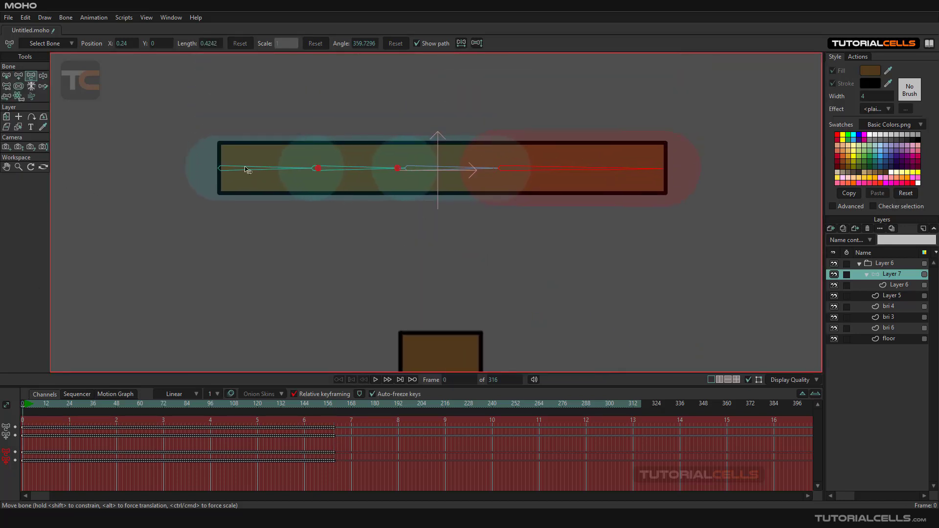
left_click(18, 98)
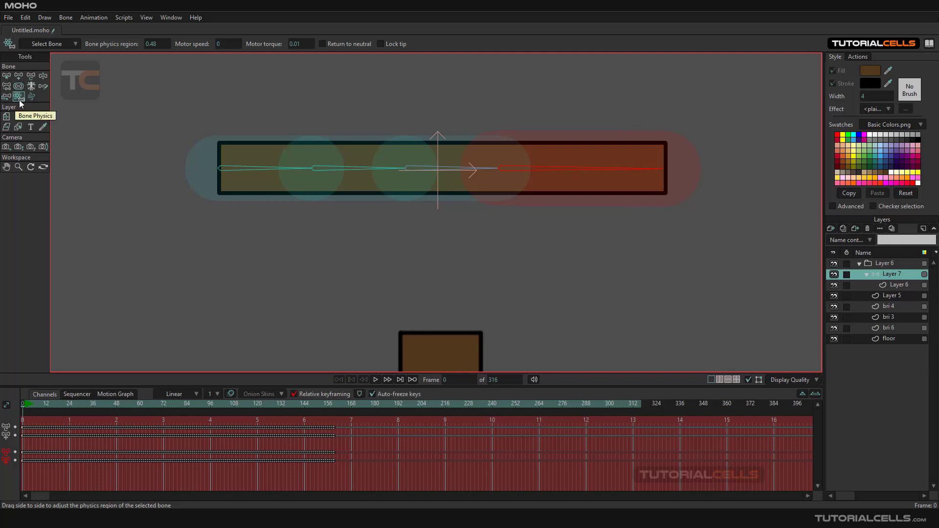
left_click_drag(564, 176, 546, 171)
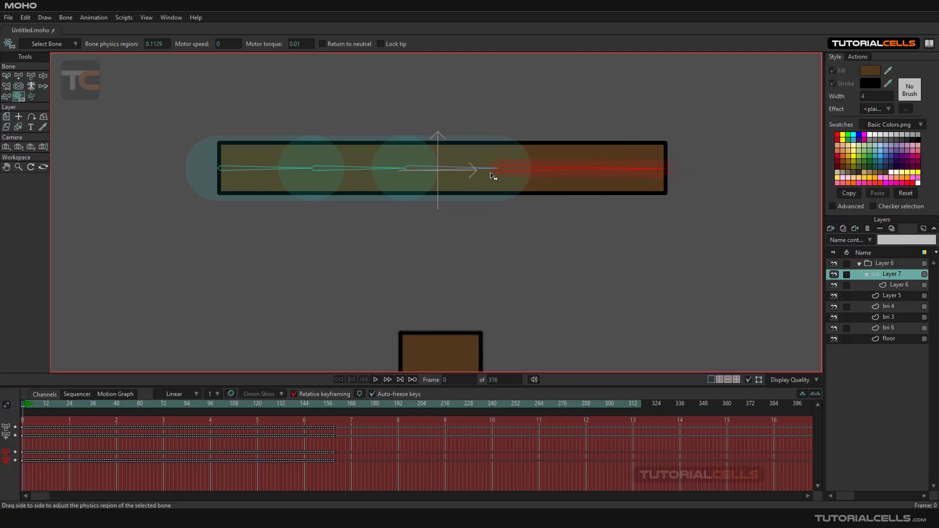
left_click(444, 172)
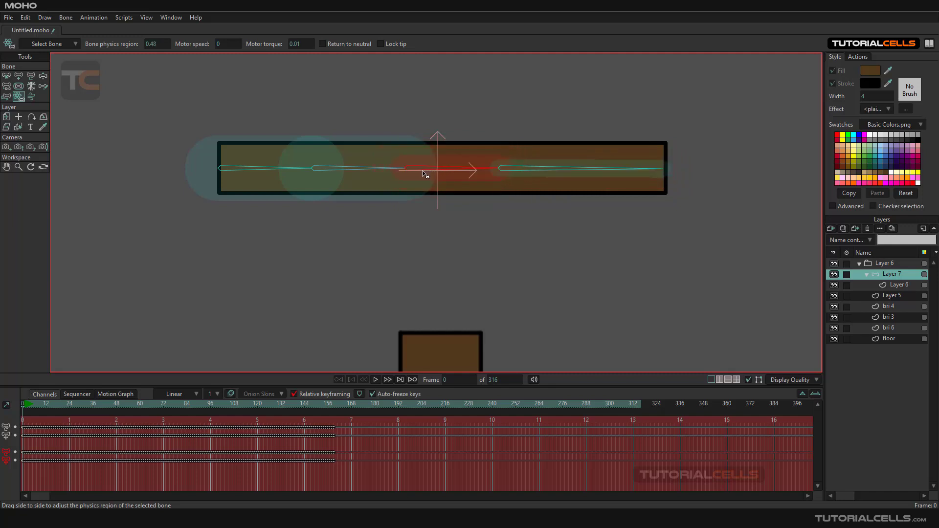
left_click(384, 173)
left_click_drag(384, 173, 279, 177)
scroll(376, 235, "down", 2)
left_click_drag(377, 235, 383, 214)
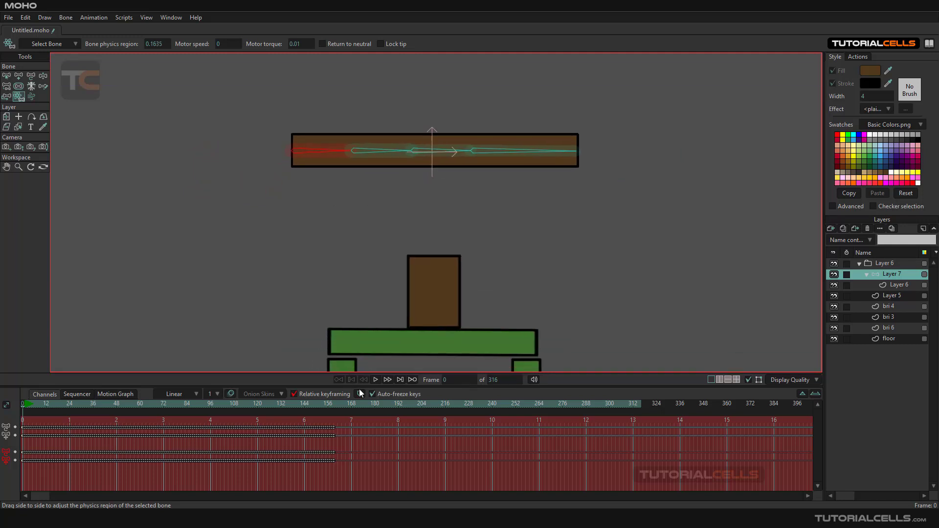
Step: Replay the simulation with the smaller physics regions and scrub back to frame 7 to inspect where the plank meets the box
left_click(375, 381)
left_click(376, 381)
scroll(442, 272, "up", 3)
scroll(431, 275, "down", 2)
left_click_drag(391, 288, 407, 261)
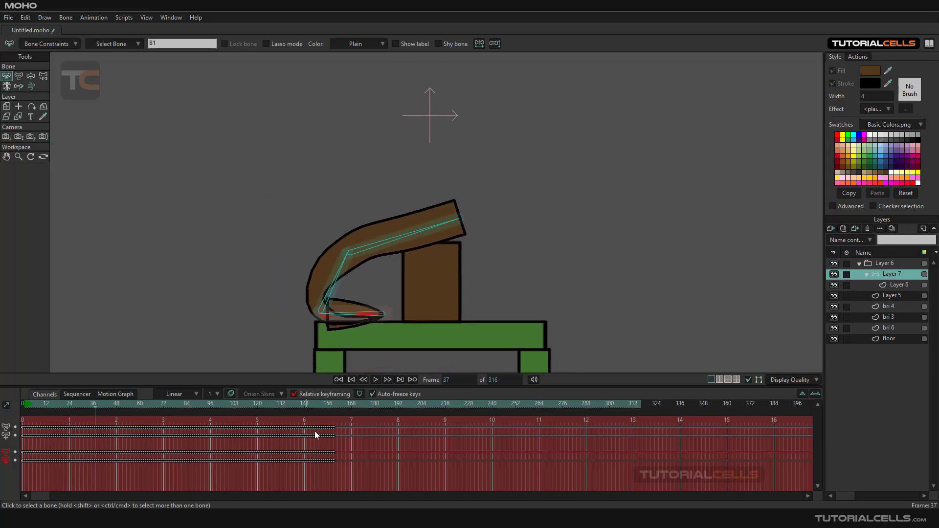
left_click_drag(321, 410, 36, 407)
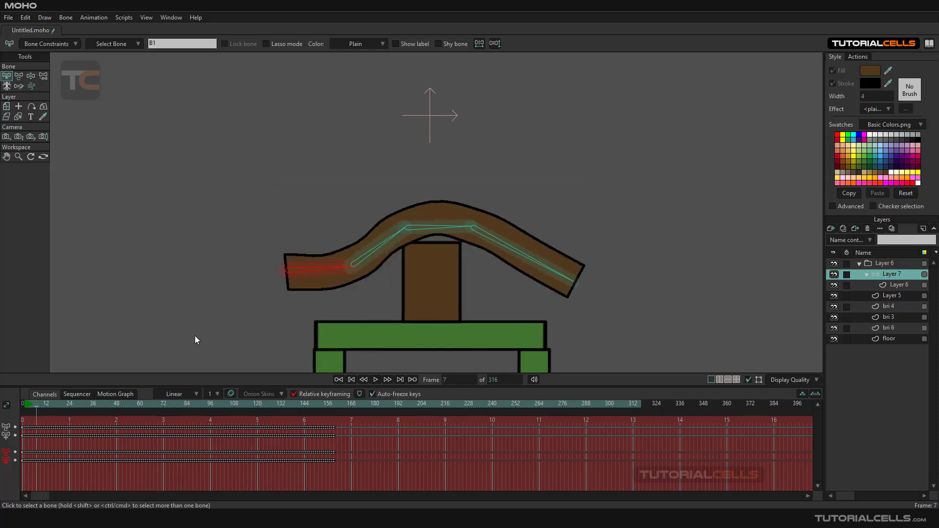
scroll(429, 254, "up", 6)
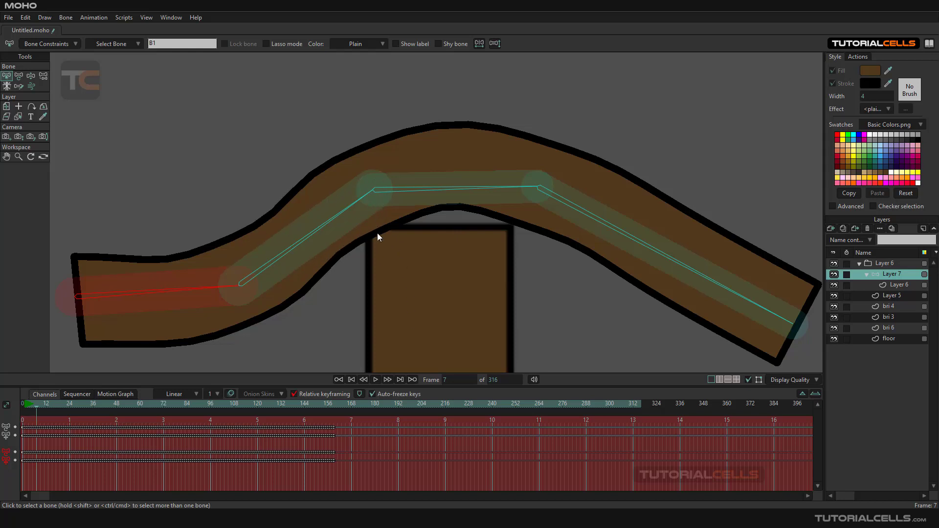
Step: At frame 0, enlarge the physics regions of all four bones until they nearly span the plank's thickness
left_click(351, 380)
scroll(416, 217, "down", 3)
scroll(407, 207, "up", 2)
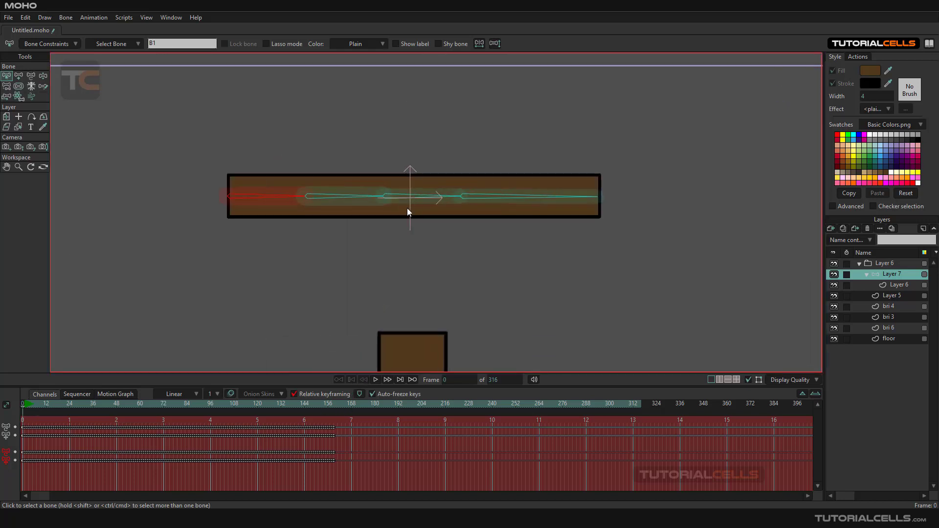
left_click(6, 96)
left_click_drag(167, 143, 260, 162)
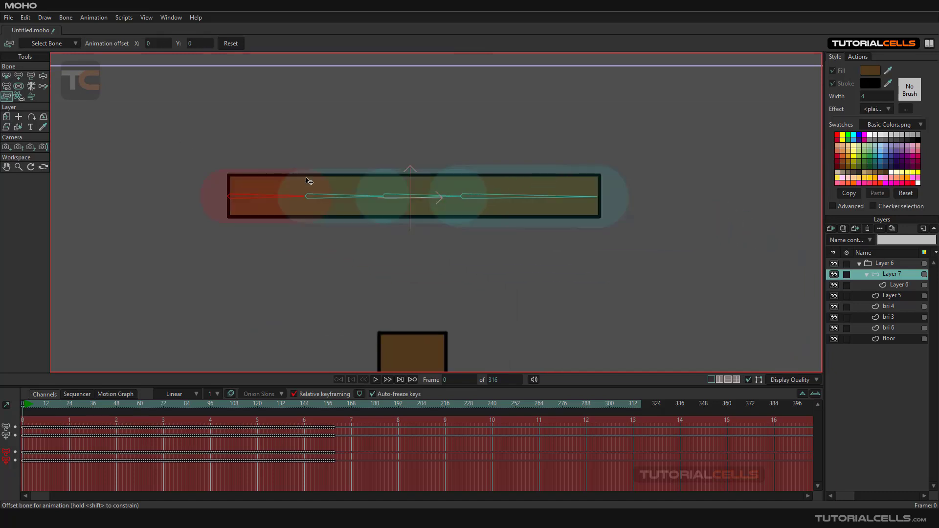
left_click_drag(269, 266, 268, 265)
left_click(19, 96)
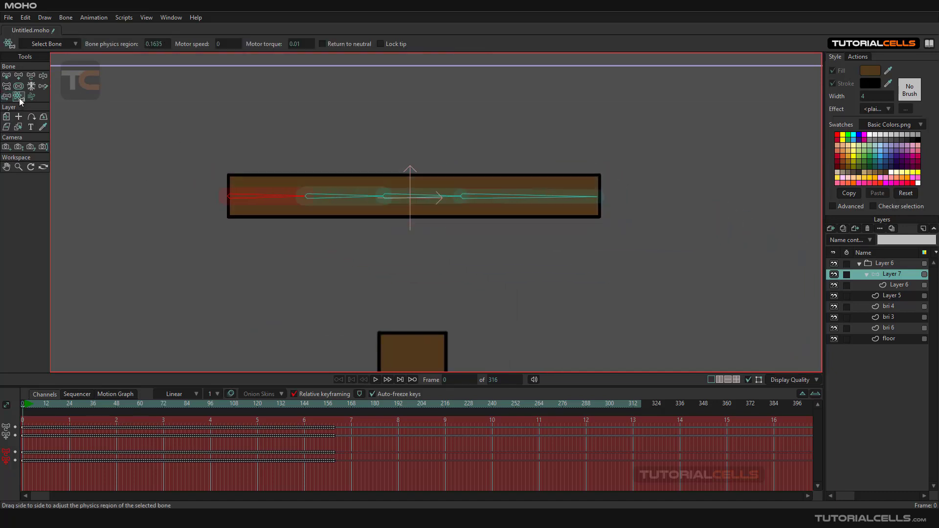
left_click(345, 204)
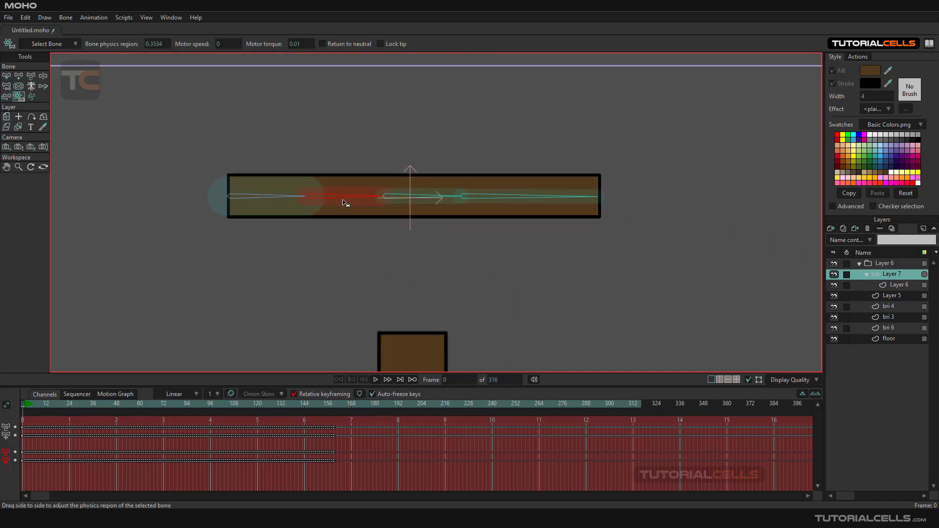
left_click(430, 201)
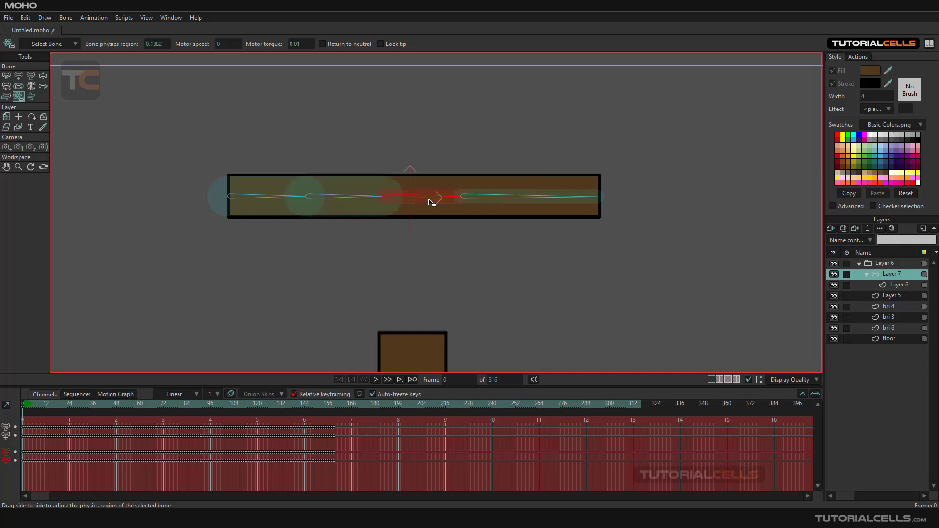
left_click(498, 199)
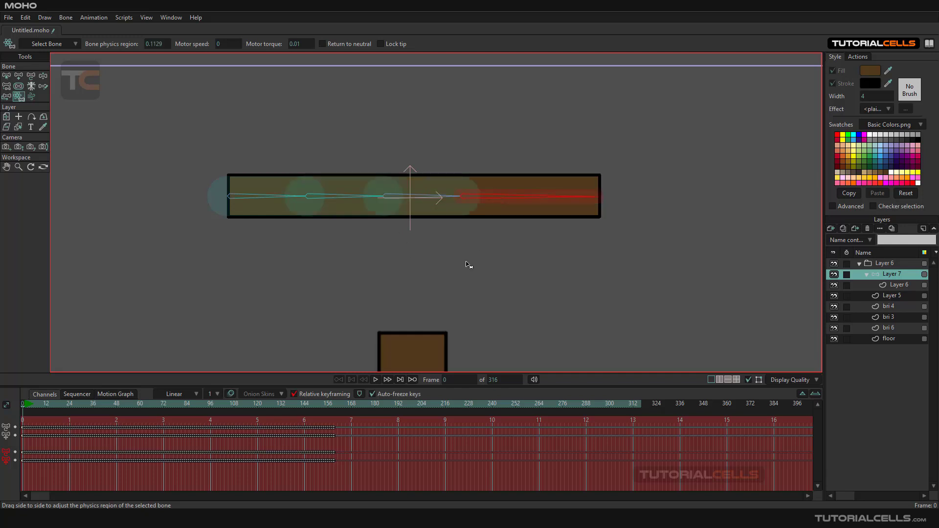
left_click_drag(488, 262, 385, 229)
Step: Play the physics simulation, stop it at frame 27 and examine how the plank's enlarged regions meet the box
left_click(376, 379)
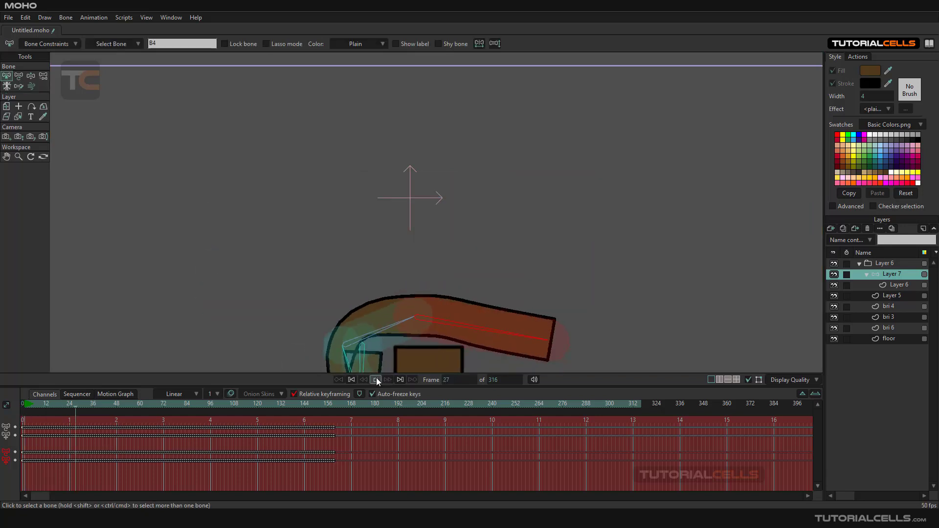
scroll(456, 301, "up", 6)
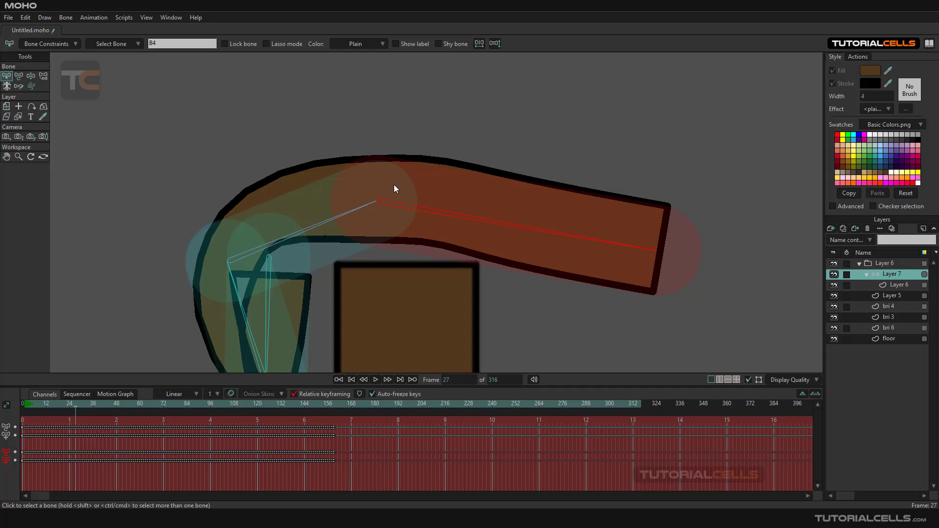
scroll(378, 263, "down", 4)
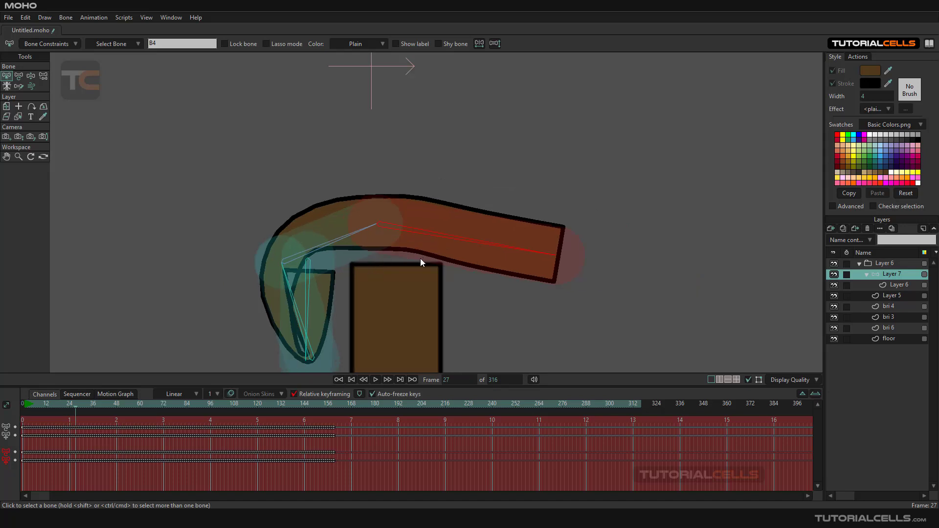
scroll(421, 262, "up", 3)
scroll(427, 262, "down", 1)
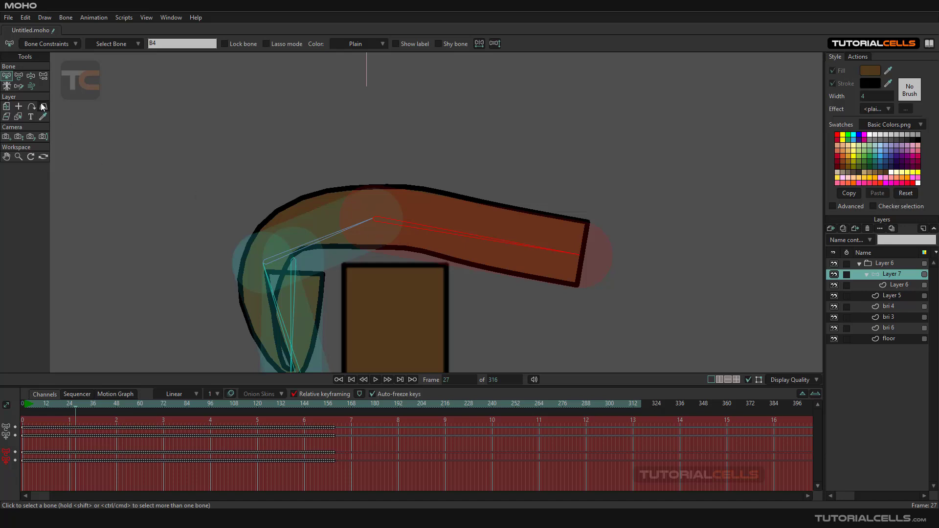
Step: At frame 0, reduce the physics regions of the last, third and second bones, leaving the first bone's region larger
left_click(338, 380)
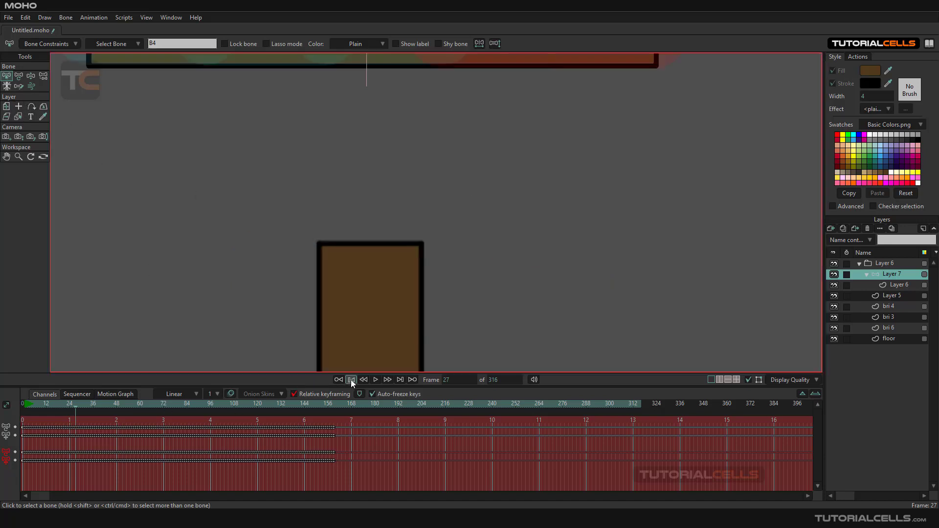
scroll(364, 294, "down", 3)
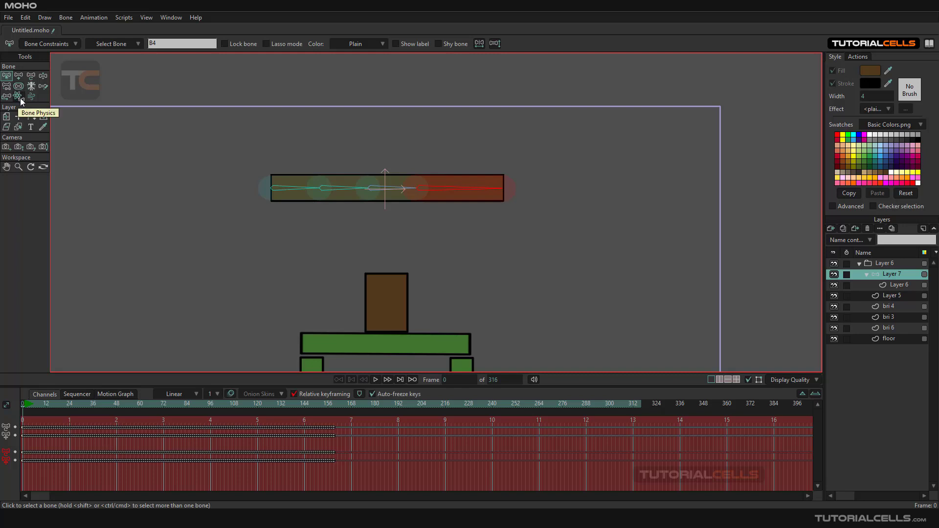
left_click(19, 98)
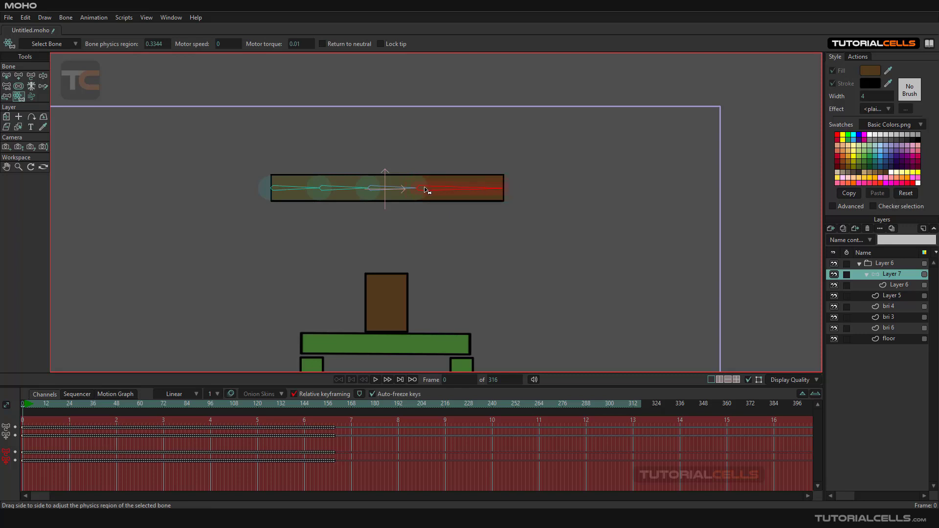
left_click(396, 191)
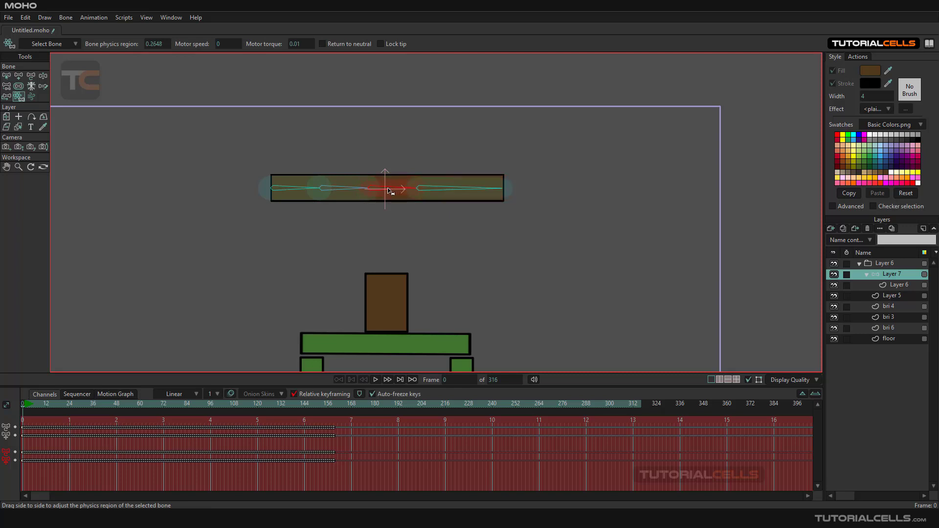
left_click(355, 190)
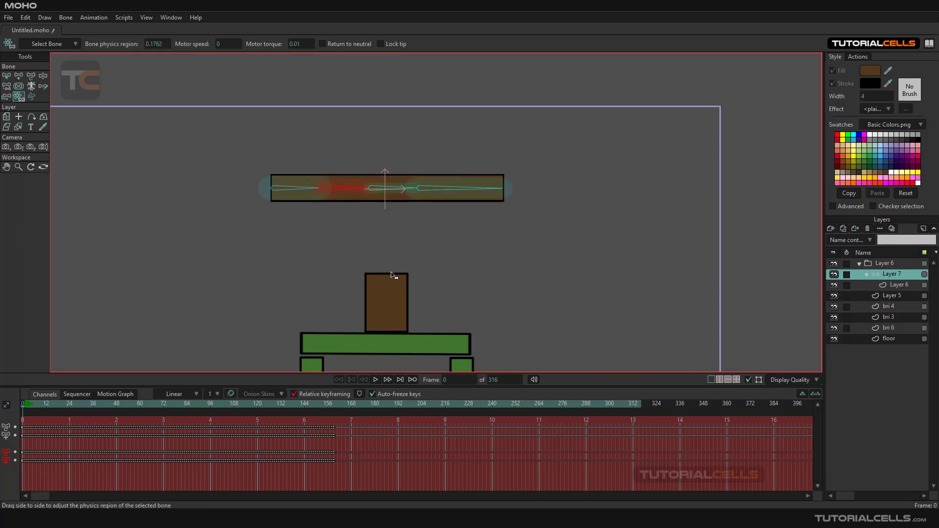
Step: Replay the simulation, stop it at frame 28 and examine how the bent plank overlaps the box
left_click(375, 380)
left_click(376, 380)
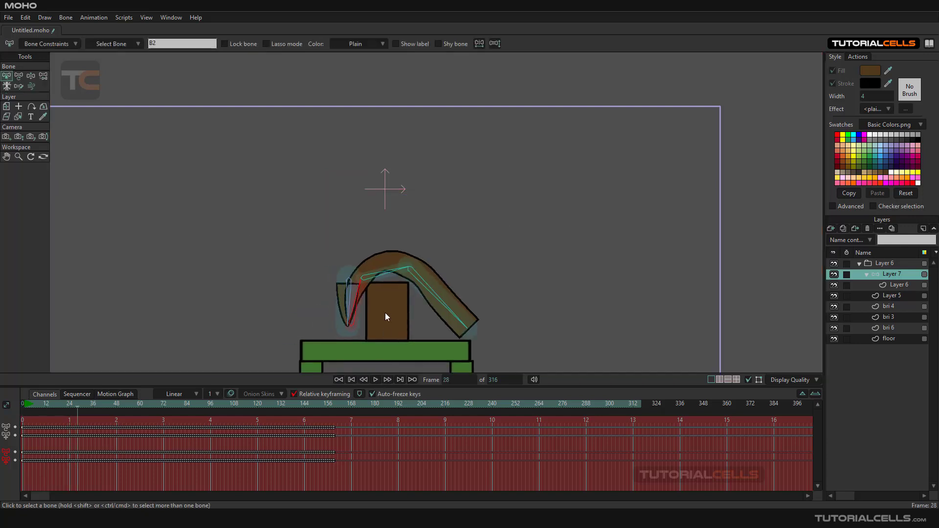
scroll(386, 308, "up", 4)
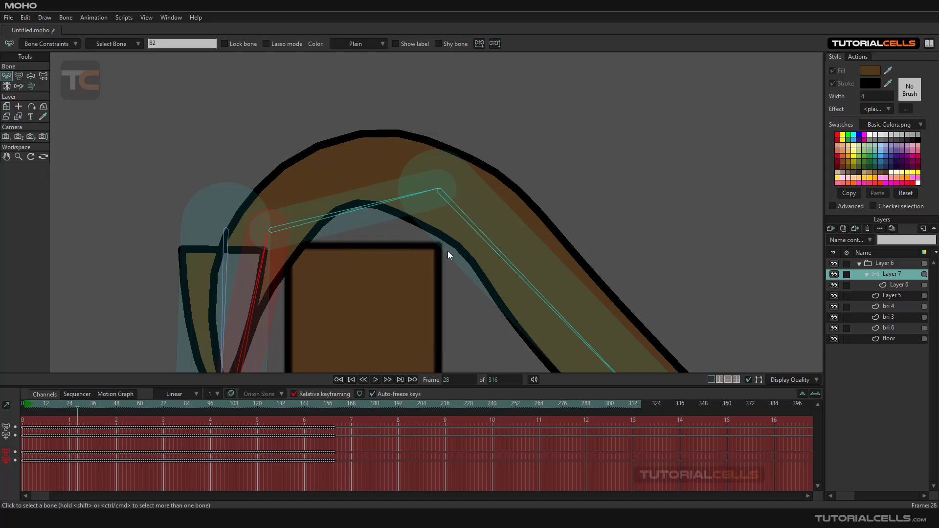
scroll(480, 222, "down", 5)
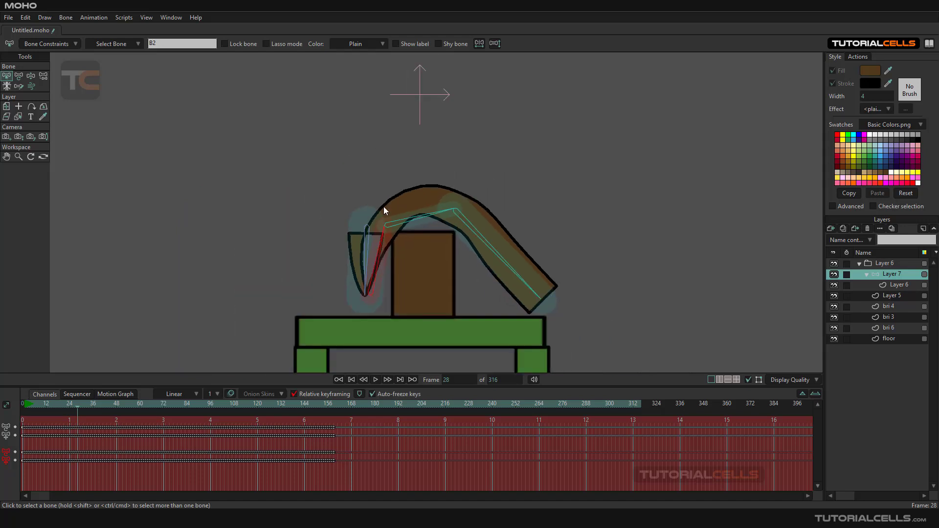
Step: At frame 0, move the plank's bone layer clear of the table to about X 1.65, Y -0.34, and play the simulation to frame 51
left_click(351, 379)
scroll(389, 235, "down", 3)
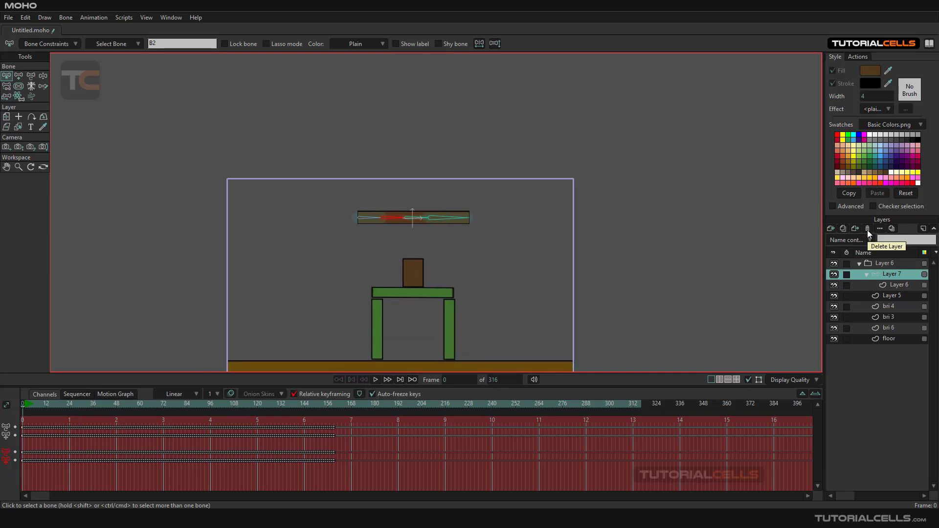
scroll(457, 215, "up", 4)
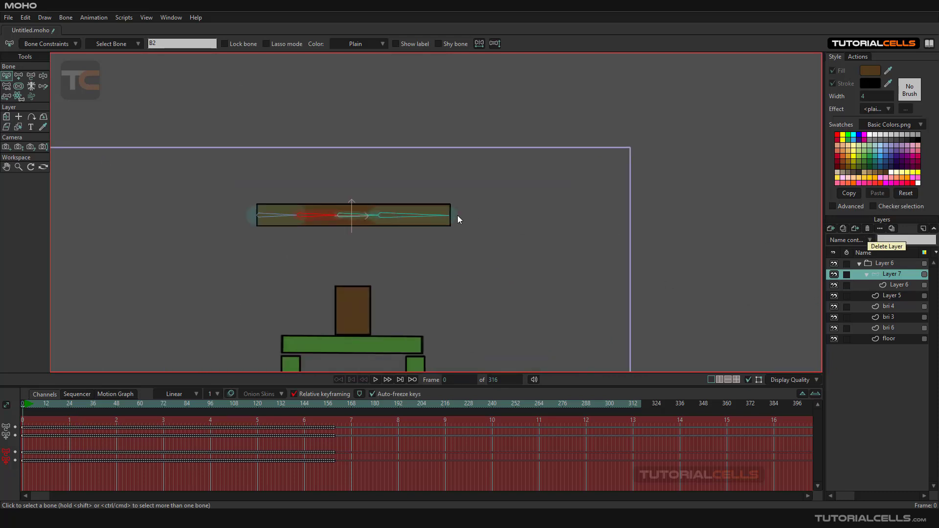
left_click(6, 117)
left_click_drag(249, 225, 586, 276)
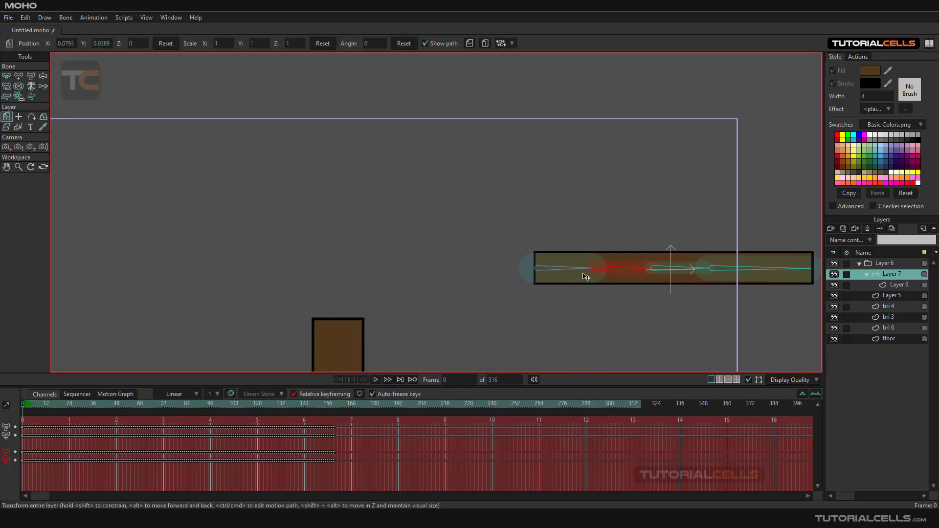
scroll(503, 205, "down", 4)
left_click_drag(514, 218, 539, 237)
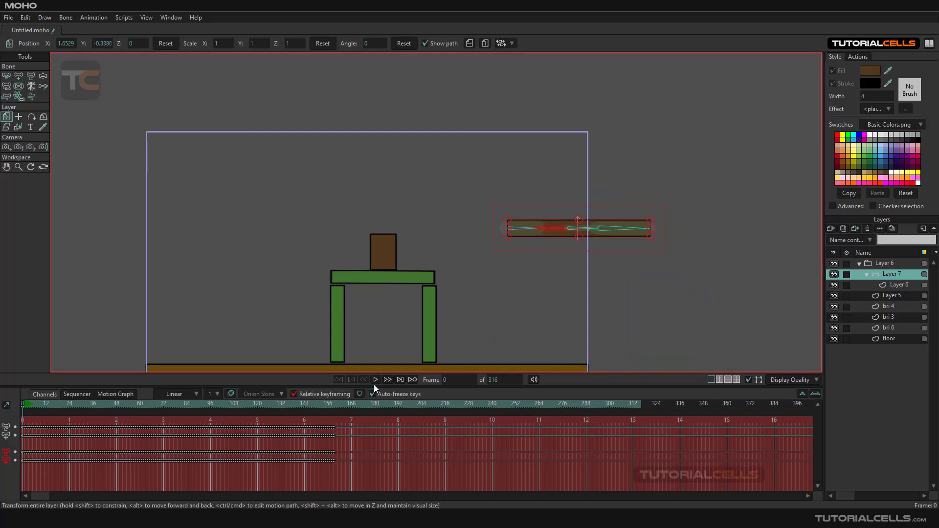
left_click(375, 379)
scroll(357, 234, "up", 3)
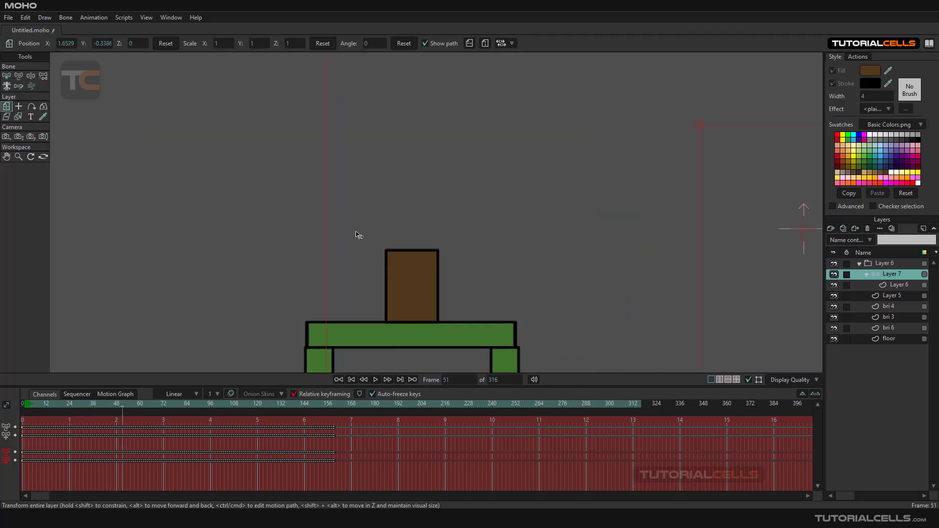
Step: Return to frame 0 and delete the plank's bone layer, Layer 7
left_click(339, 379)
scroll(382, 280, "down", 3)
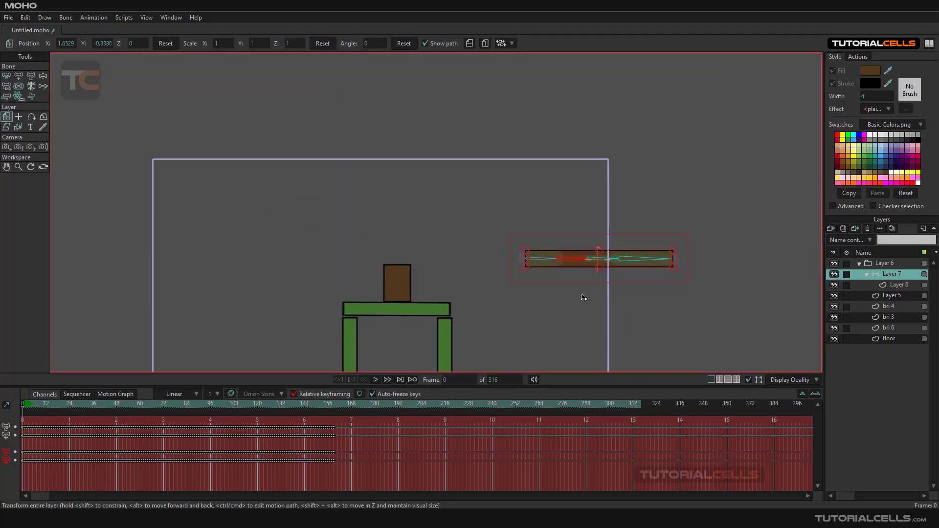
left_click_drag(582, 268, 588, 277)
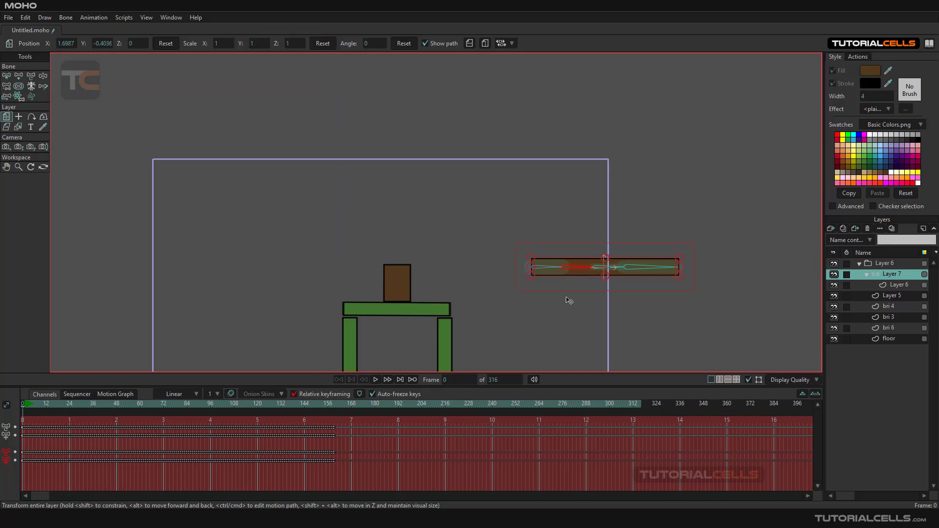
left_click(867, 230)
Step: Set the origin of the box layer, Layer 5, at the box's centre, about X 0.13, Y 0.03
scroll(429, 232, "up", 3)
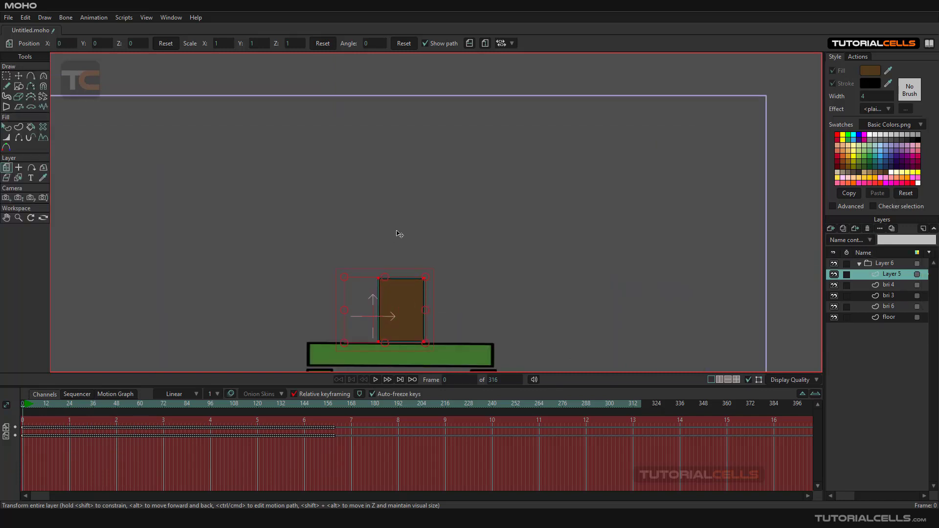
left_click(19, 167)
left_click(401, 311)
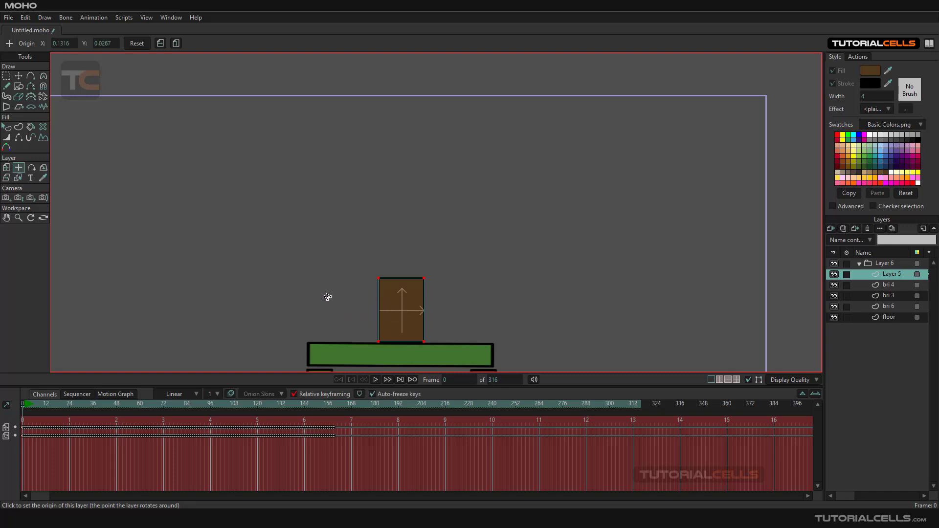
Step: Add a vector layer named ball and move it to about X -0.78, Y 0.41
scroll(308, 254, "down", 4)
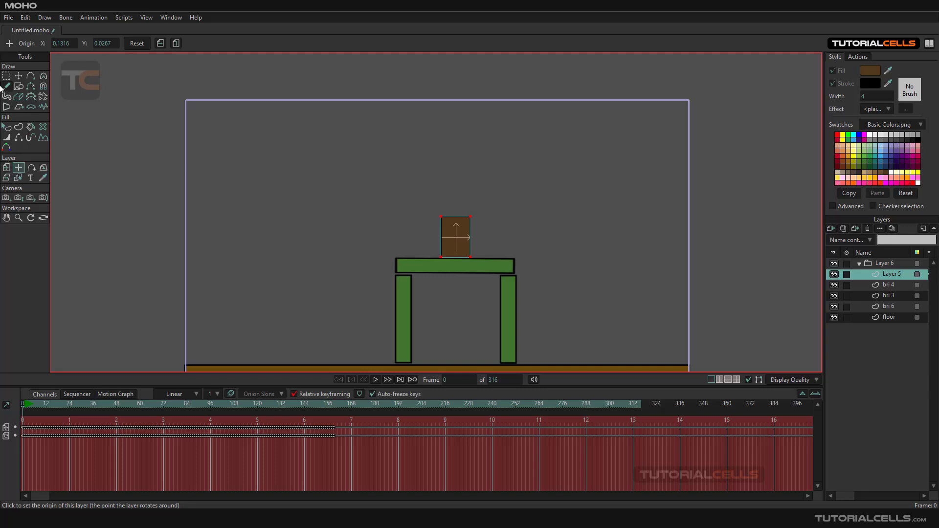
left_click(18, 86)
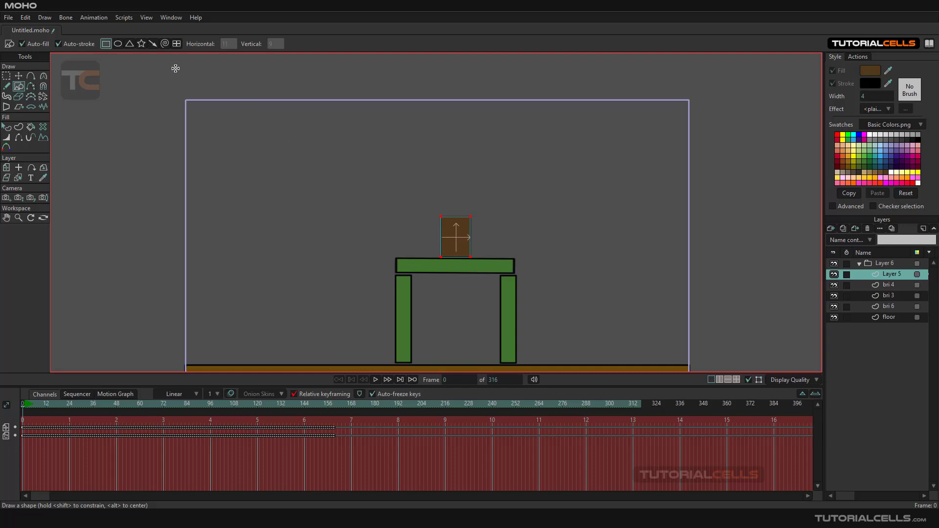
left_click(832, 230)
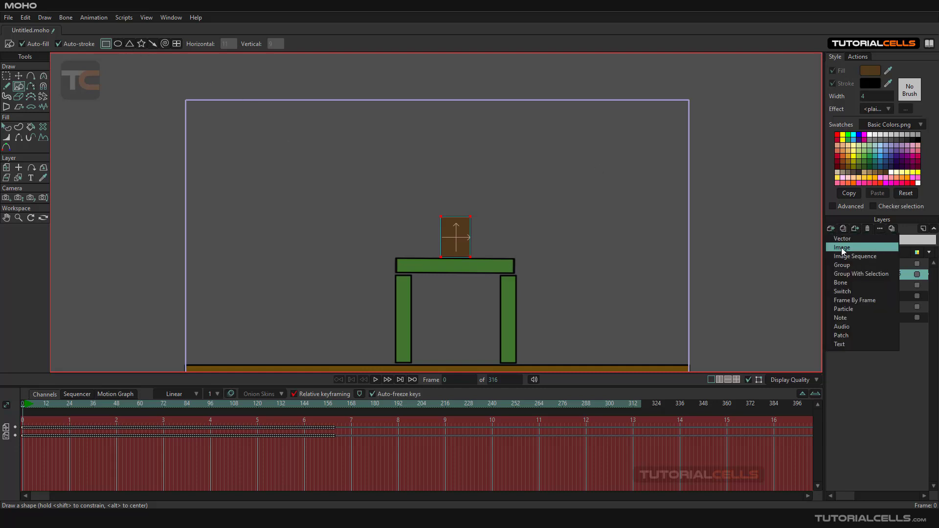
left_click(842, 240)
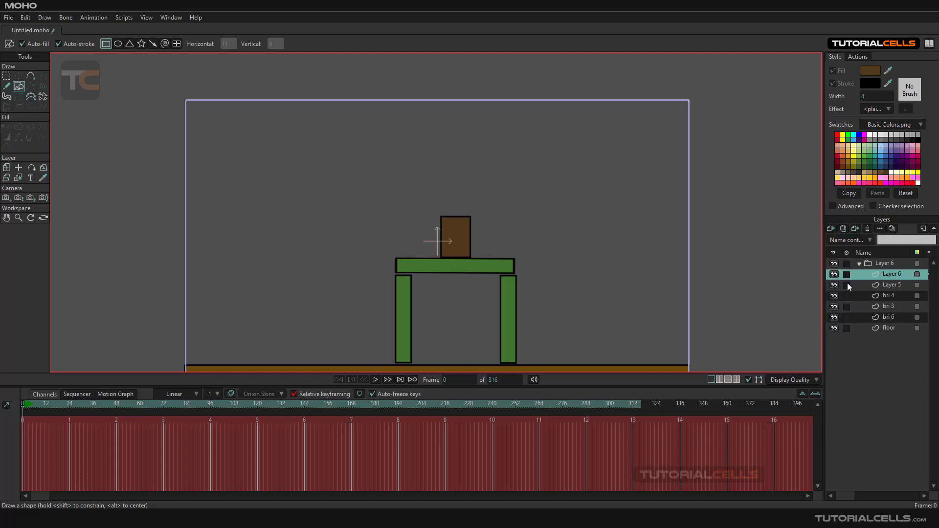
double_click(888, 274)
type("Ba")
key("Return")
left_click(7, 168)
left_click_drag(304, 206, 194, 153)
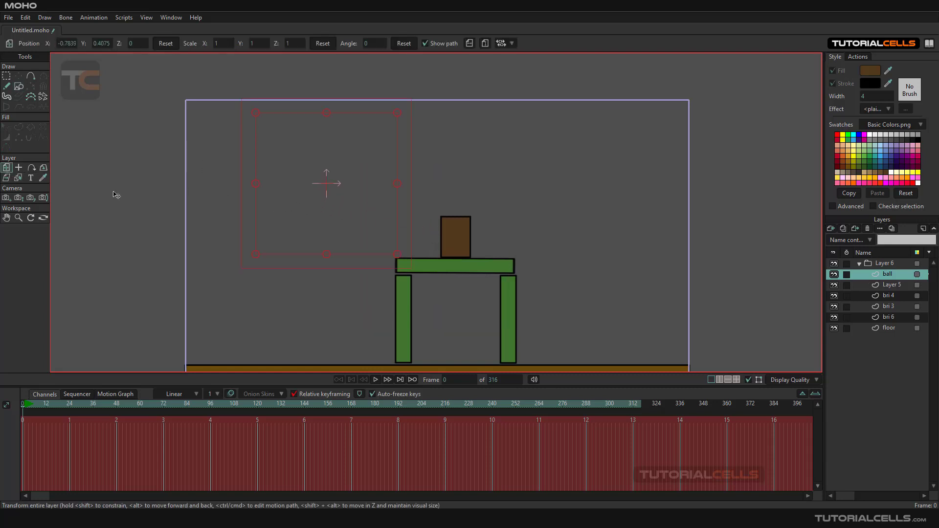
Step: Draw a filled circle on the ball layer and centre its points on the layer's origin
left_click(19, 87)
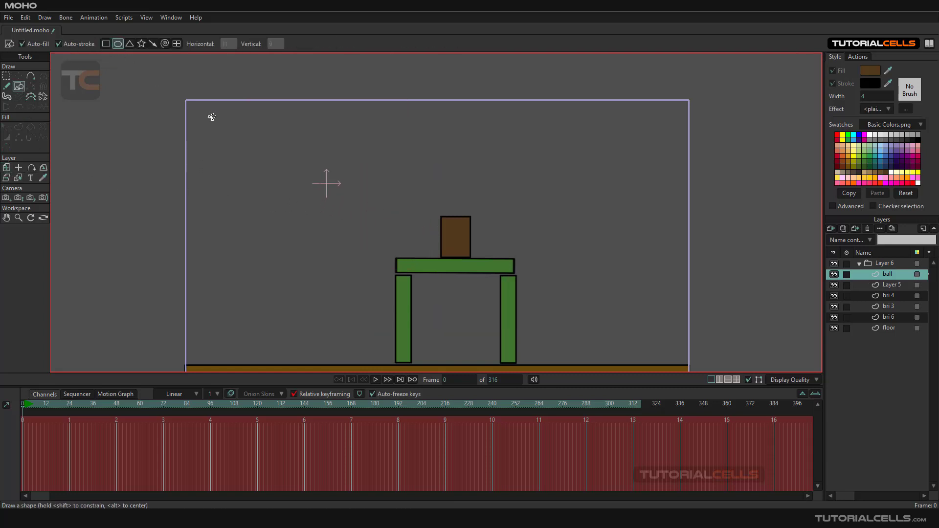
mouse_move(326, 182)
left_mouse_down()
mouse_move(365, 157)
mouse_move(374, 134)
left_mouse_up()
left_click(19, 76)
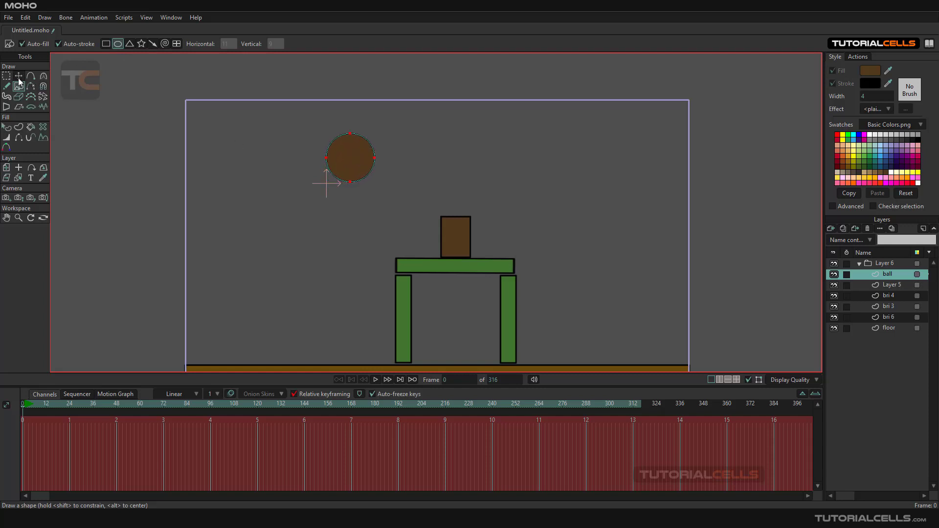
left_click_drag(352, 157, 333, 176)
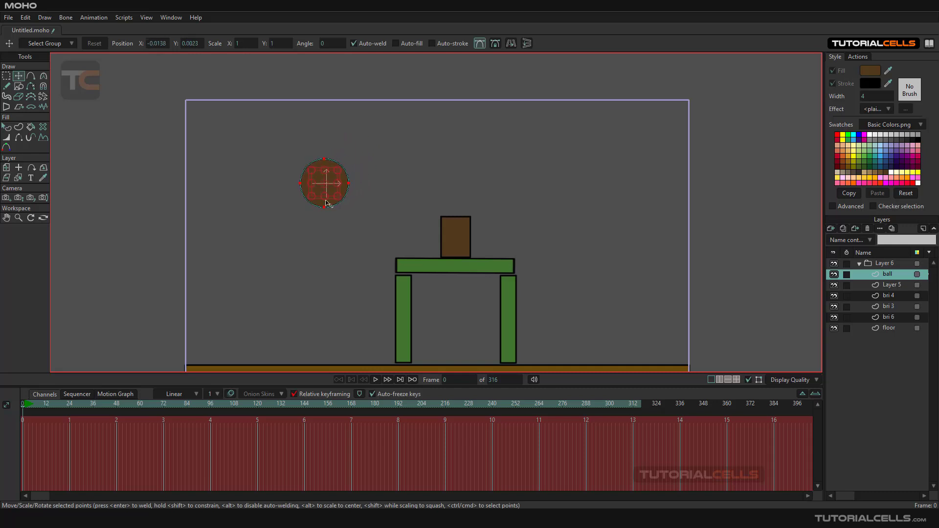
Step: Play the simulation to watch the ball fall and return to frame 0
left_click(376, 380)
left_click(376, 379)
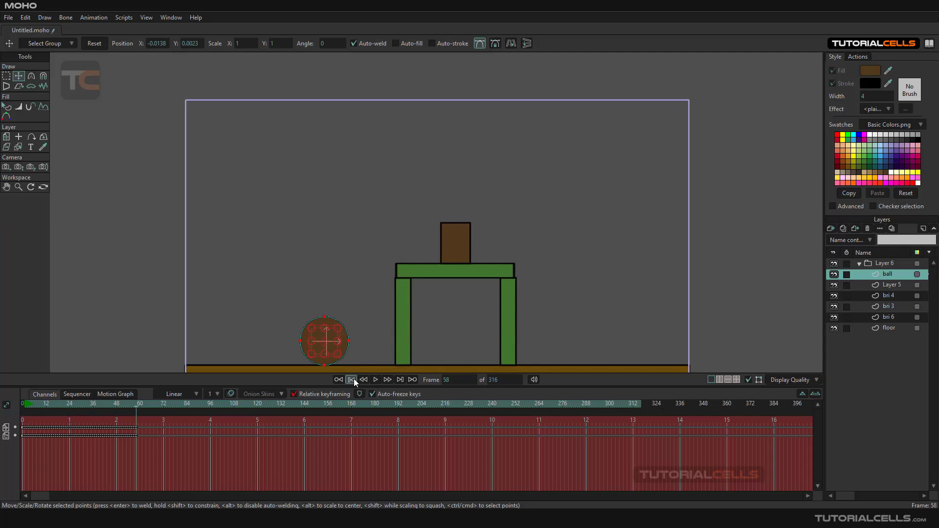
left_click(351, 379)
Step: Raise the ball layer above the frame to about X -0.82, Y 2.88, and test its fall from frame 0
scroll(323, 215, "down", 5)
left_click_drag(323, 231, 323, 277)
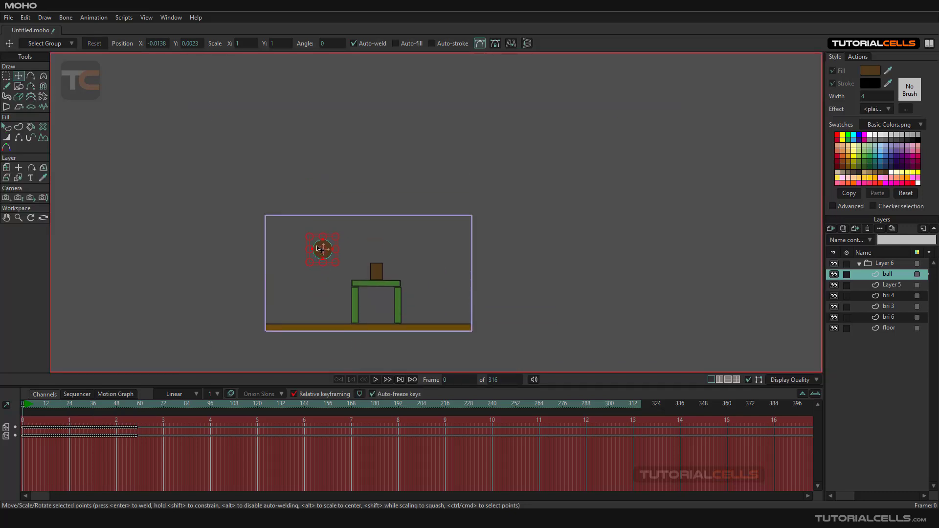
left_click(6, 167)
left_click_drag(321, 248, 318, 94)
left_click(375, 381)
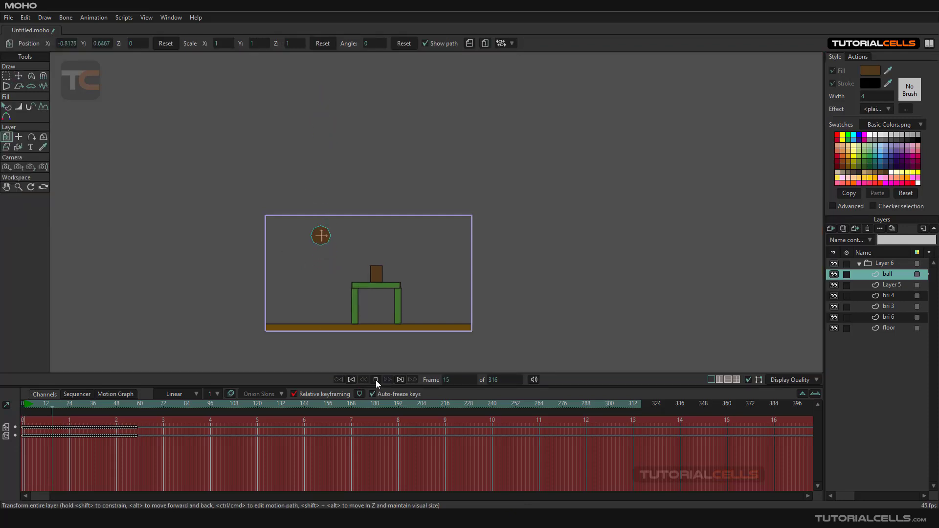
left_click(353, 379)
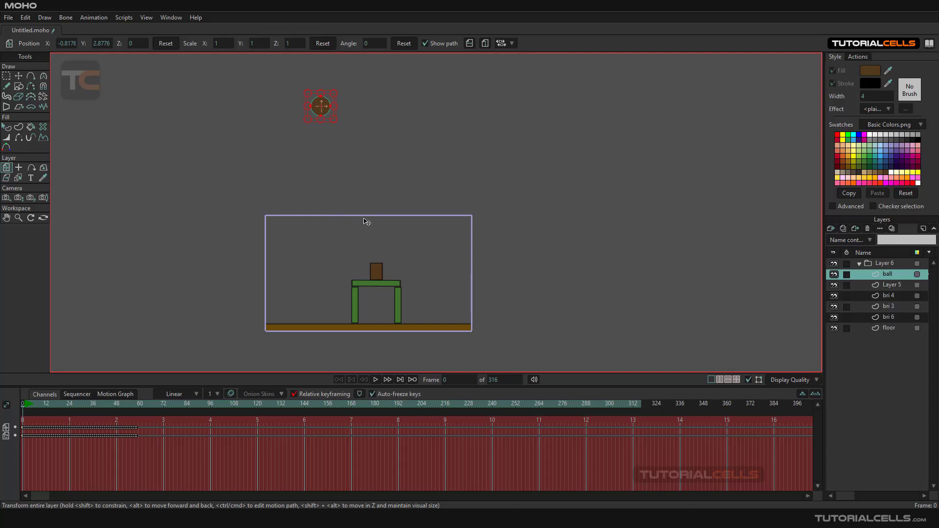
Step: Inspect the ball layer's physics settings, including initial direction and speed, and replay the simulation before returning to frame 0
left_click(95, 17)
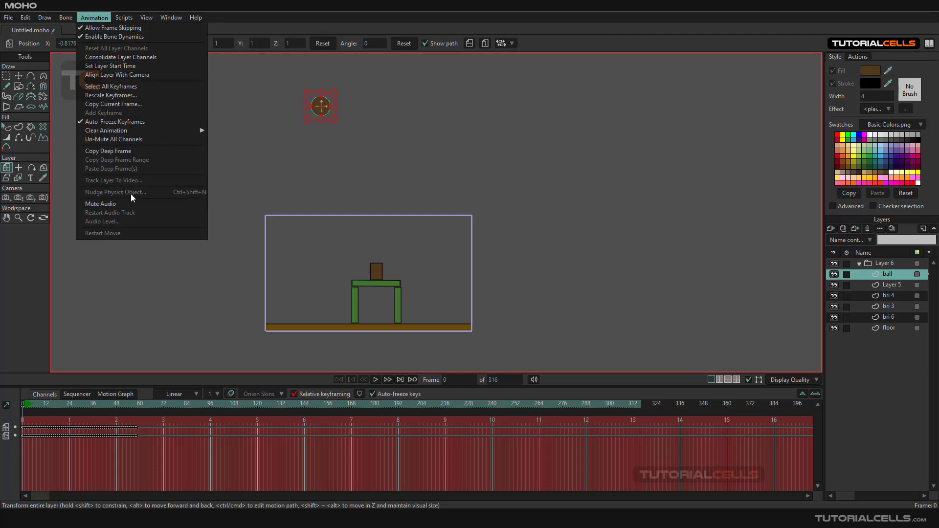
left_click(874, 275)
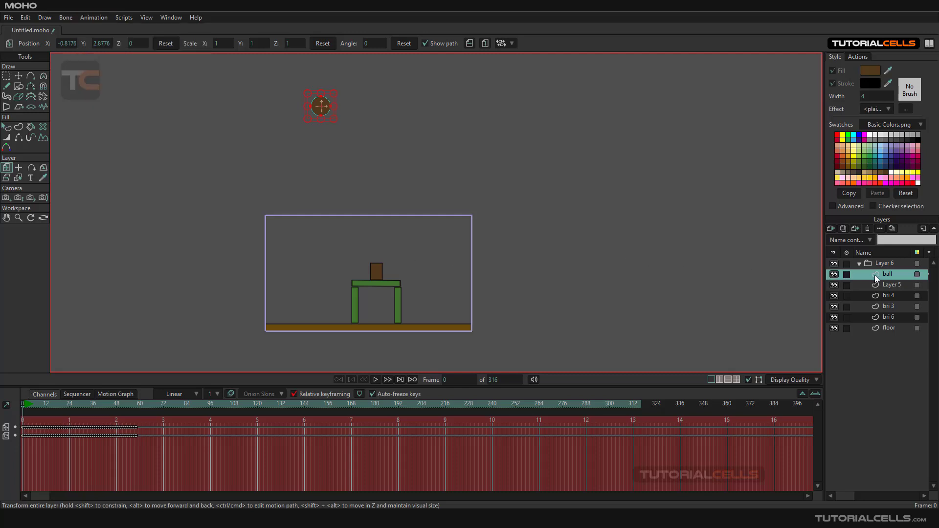
double_click(875, 275)
left_click(658, 120)
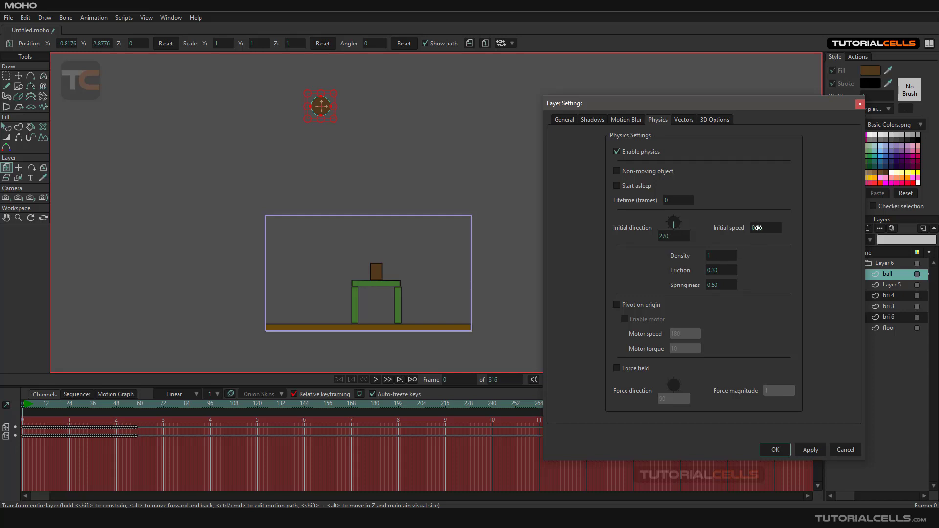
left_click(775, 450)
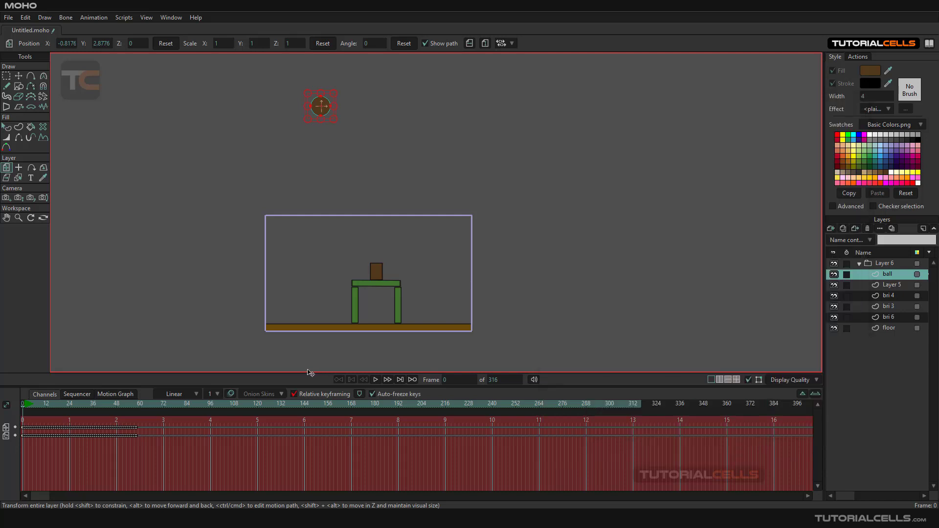
left_click(375, 379)
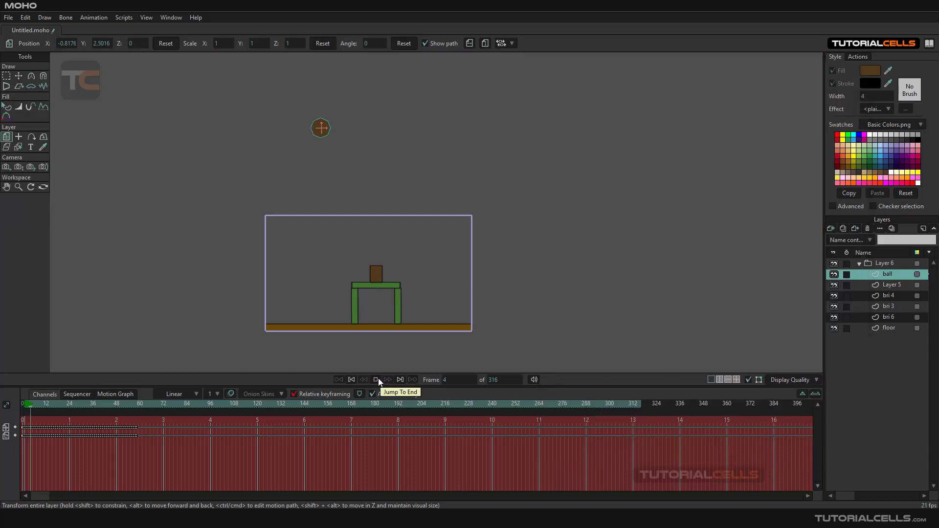
left_click(352, 380)
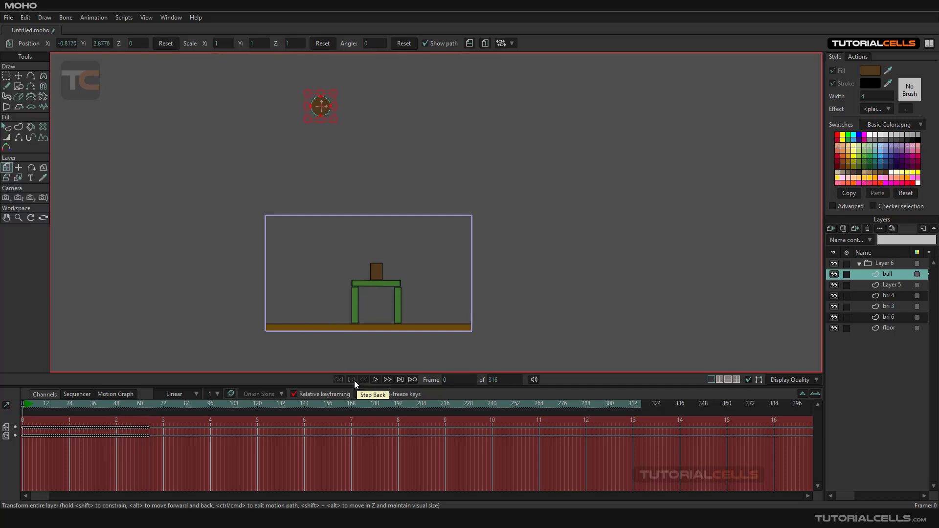
left_click(98, 16)
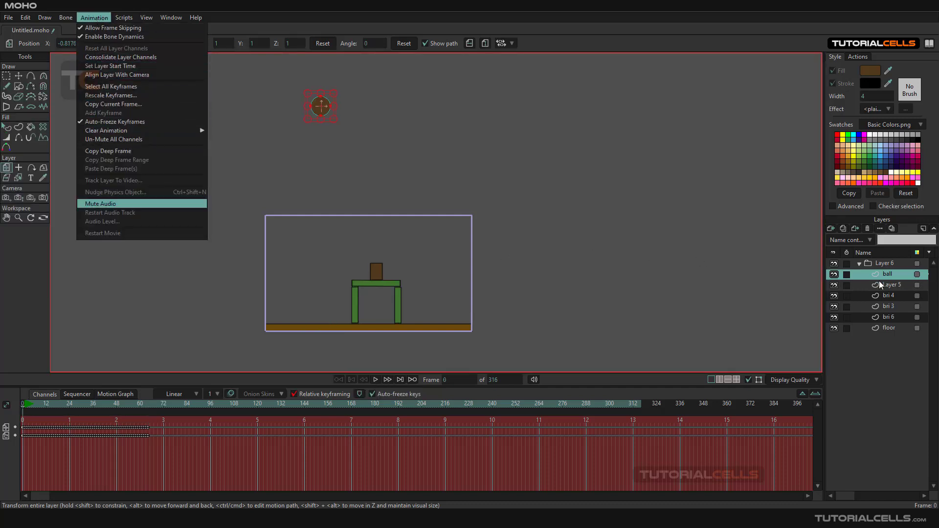
left_click(876, 261)
left_click(880, 263)
left_click(102, 18)
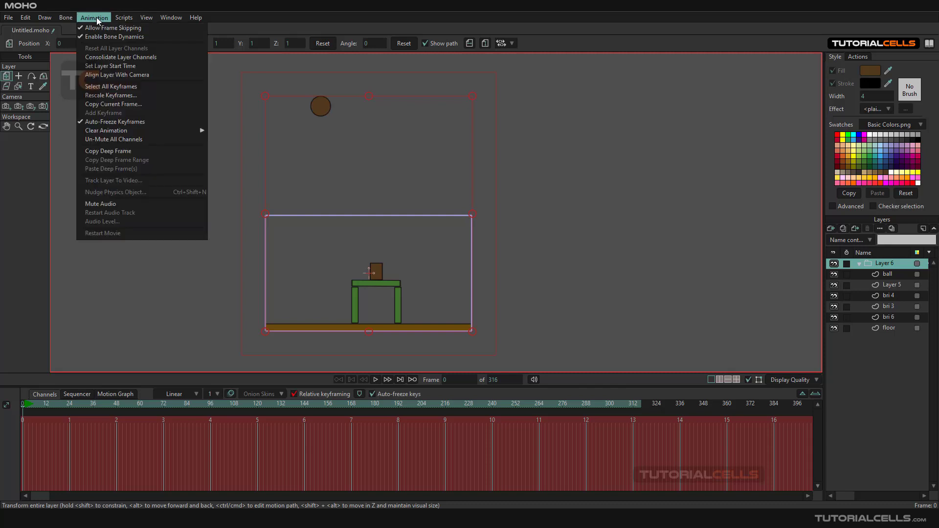
left_click(274, 191)
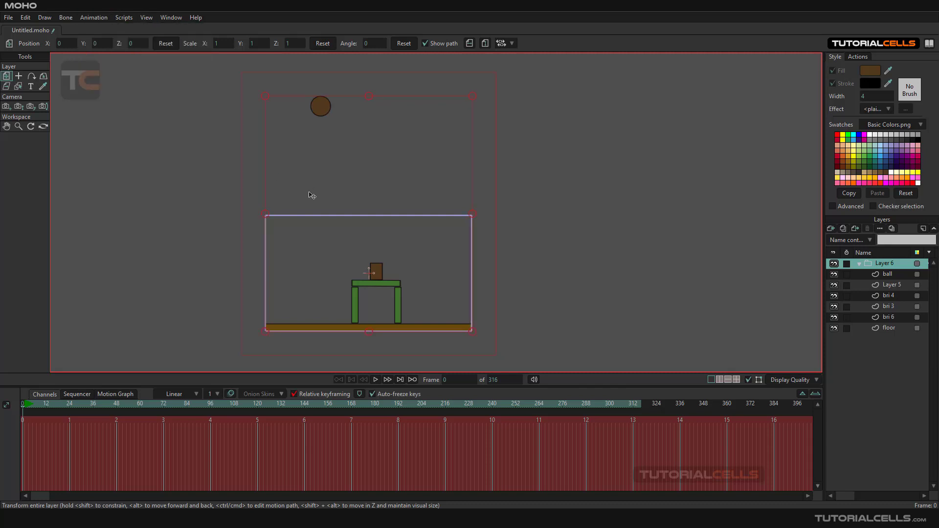
key("Down")
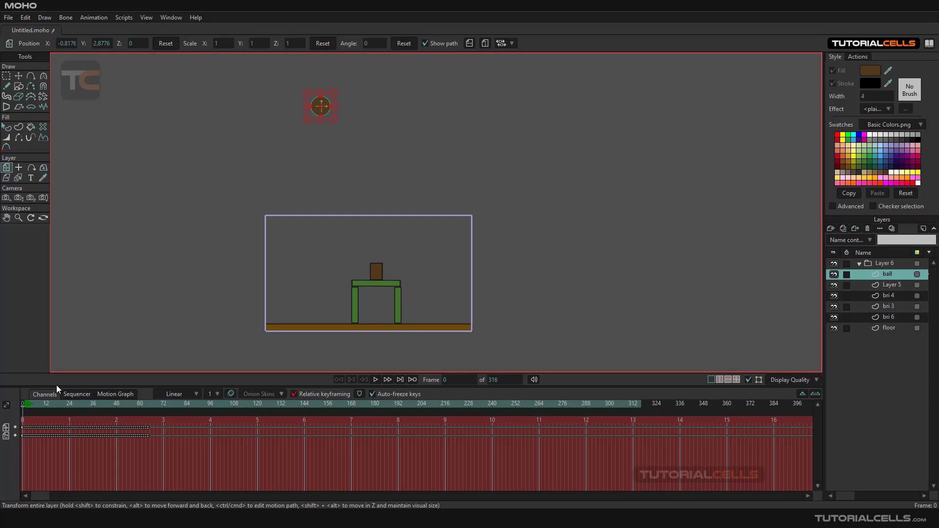
Step: Play the simulation from frame 0 to examine the ball's behaviour, and stop playback
mouse_move(22, 410)
left_mouse_down()
mouse_move(113, 408)
mouse_move(14, 408)
left_mouse_up()
left_click(375, 379)
key("space")
Step: Turn off Start asleep in the ball layer's physics settings and test the ball's fall
double_click(880, 274)
left_click(659, 121)
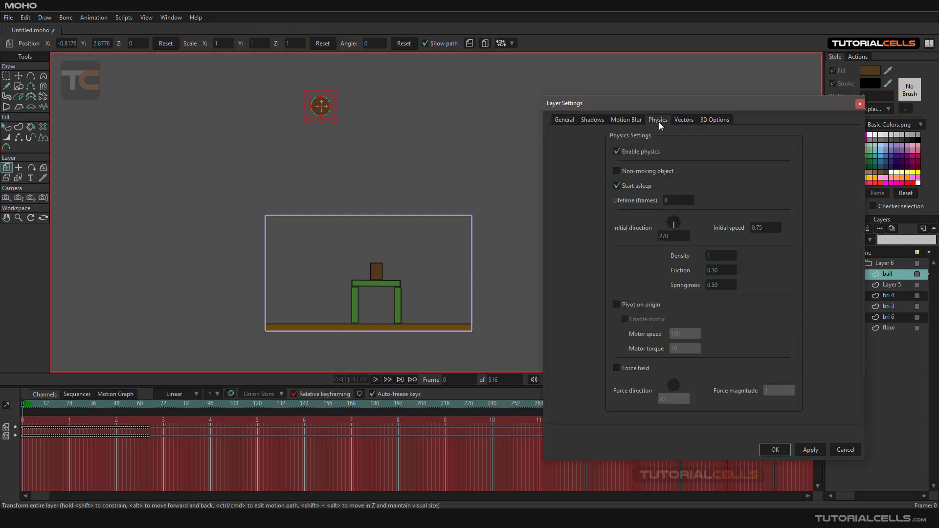
left_click(781, 447)
left_click(373, 380)
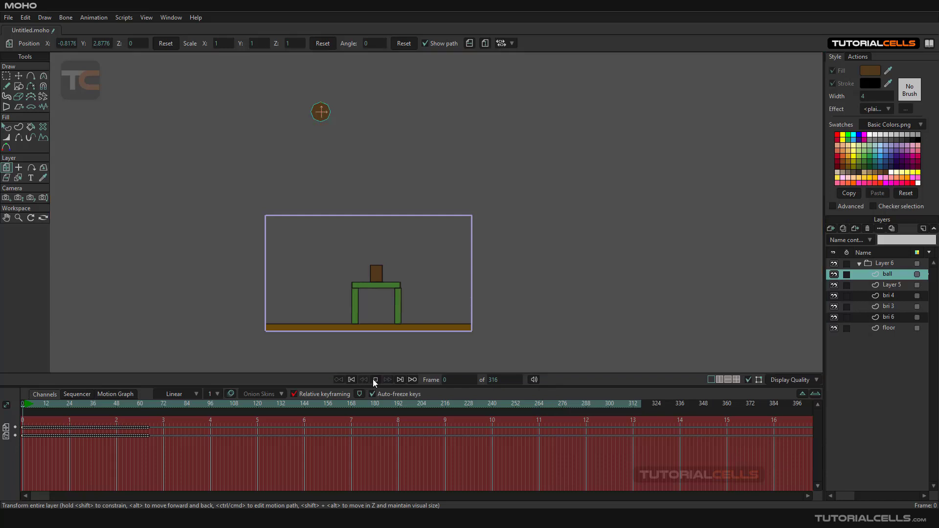
left_click(374, 380)
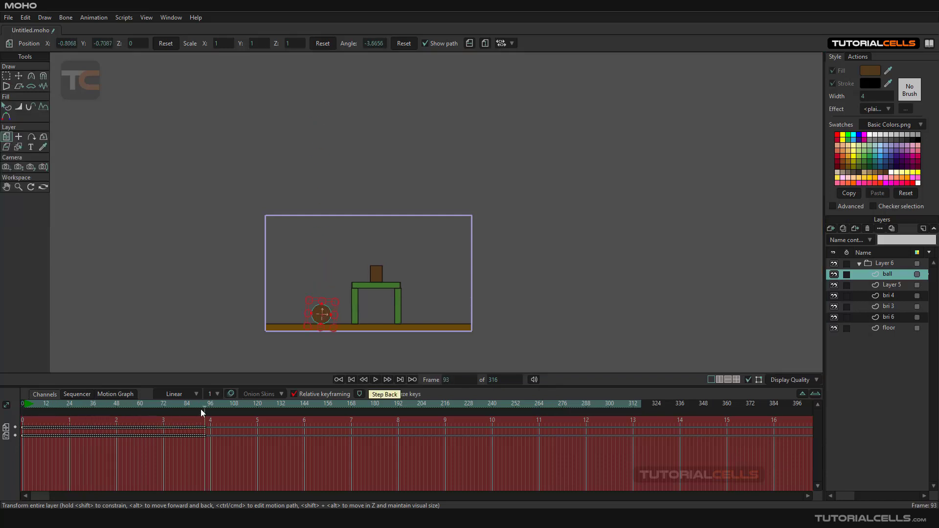
Step: Add a physics nudge to the ball at frame 12, aimed toward the table
left_click_drag(201, 409, 46, 387)
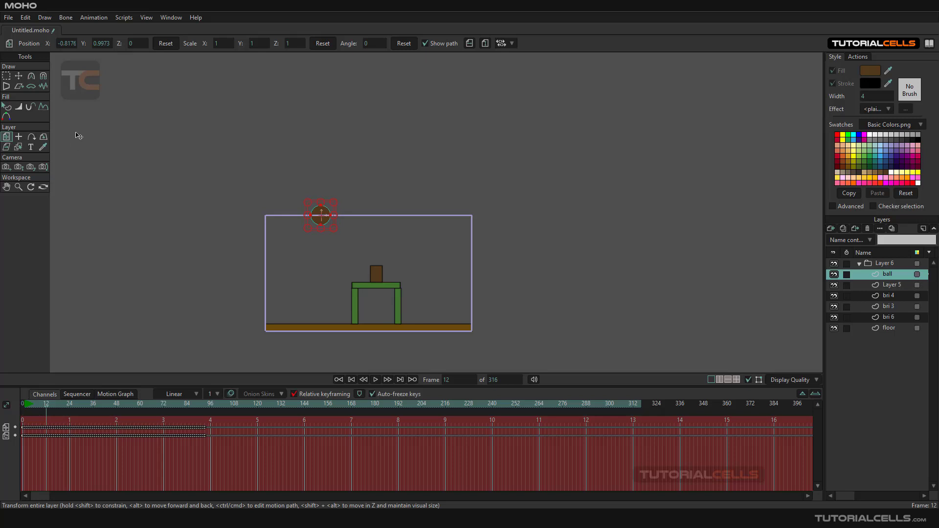
left_click(92, 18)
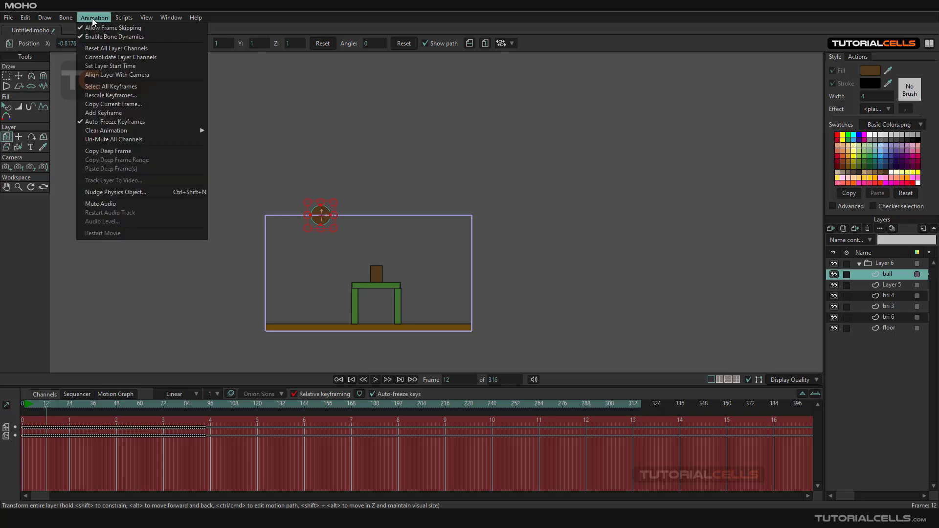
left_click(120, 194)
left_click_drag(445, 237, 475, 229)
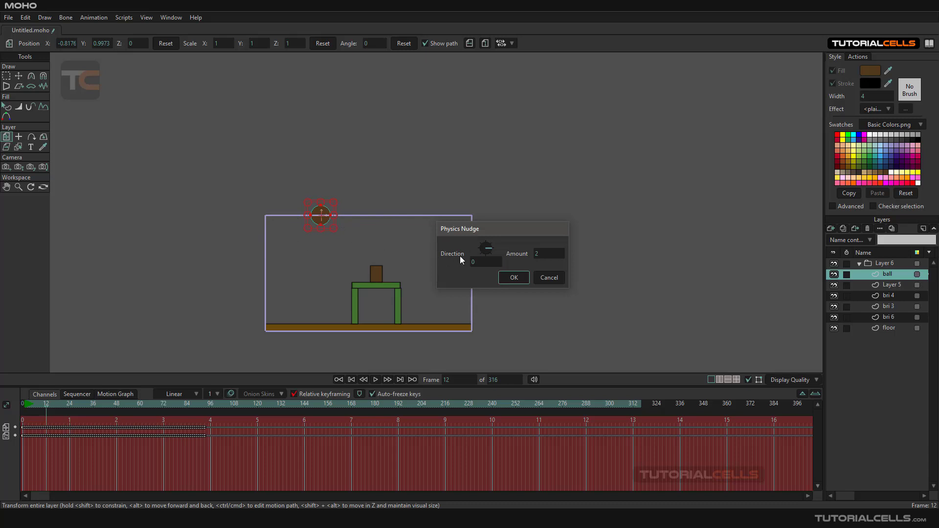
left_click_drag(491, 252, 495, 252)
left_click(511, 278)
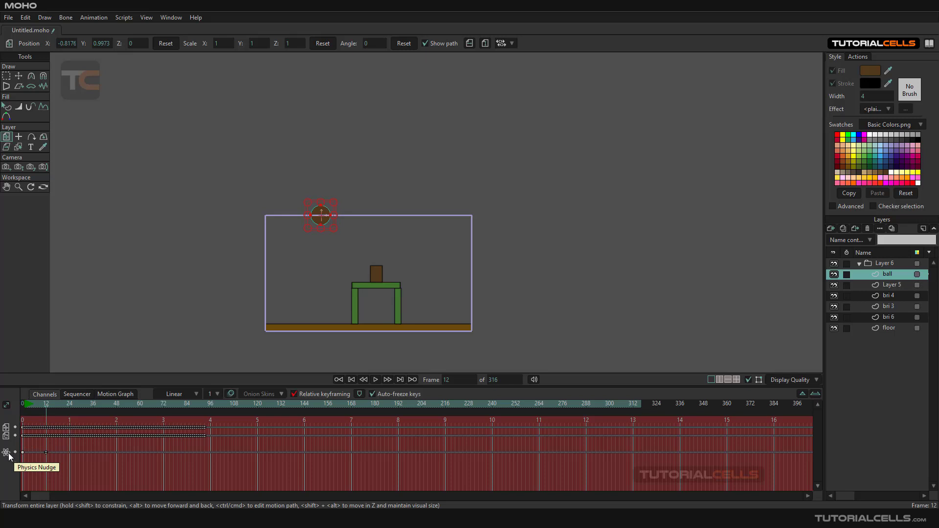
Step: Play the simulation from frame 0 to examine how the nudged ball hits the table, and return to frame 0
left_click_drag(46, 407, 22, 406)
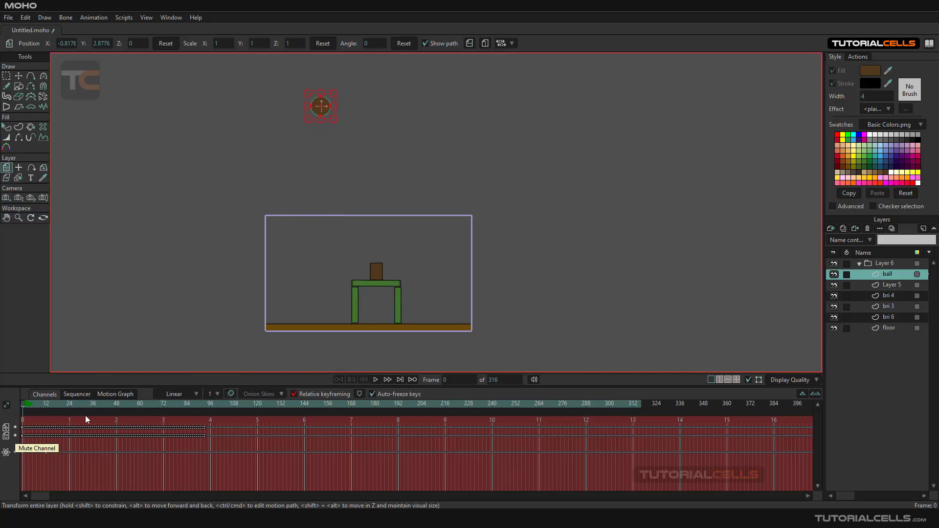
left_click(376, 379)
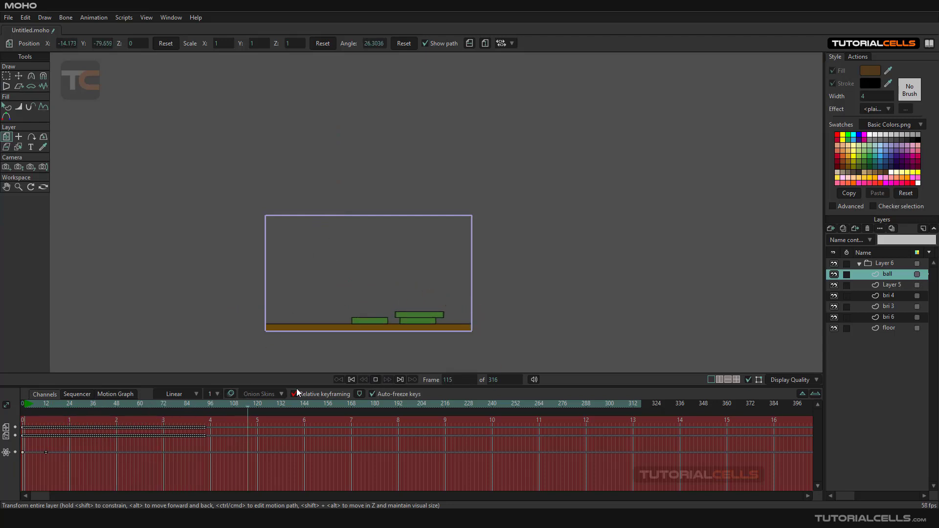
left_click(375, 380)
left_click_drag(344, 406, 57, 393)
left_click_drag(63, 394, 23, 400)
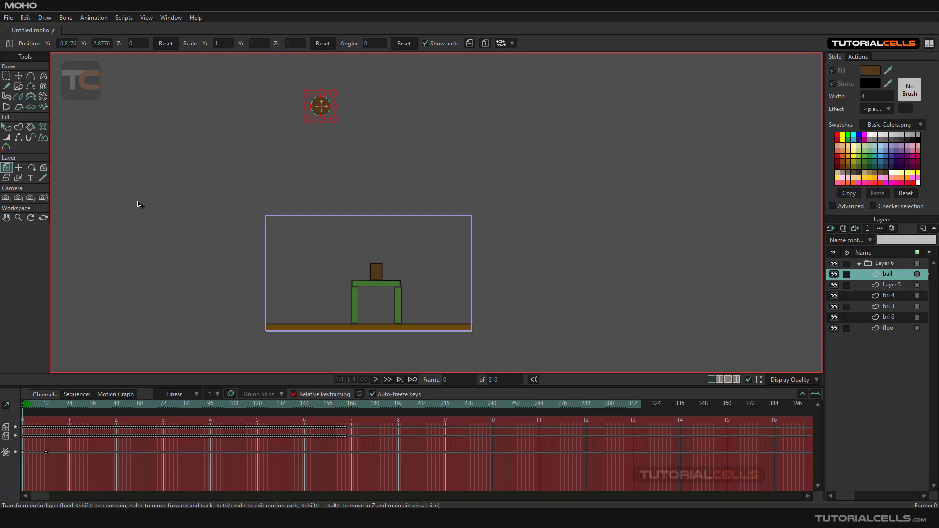
Step: Add a second physics nudge to the ball at frame 19 with direction 128.52, and replay the simulation from the start
left_click(89, 18)
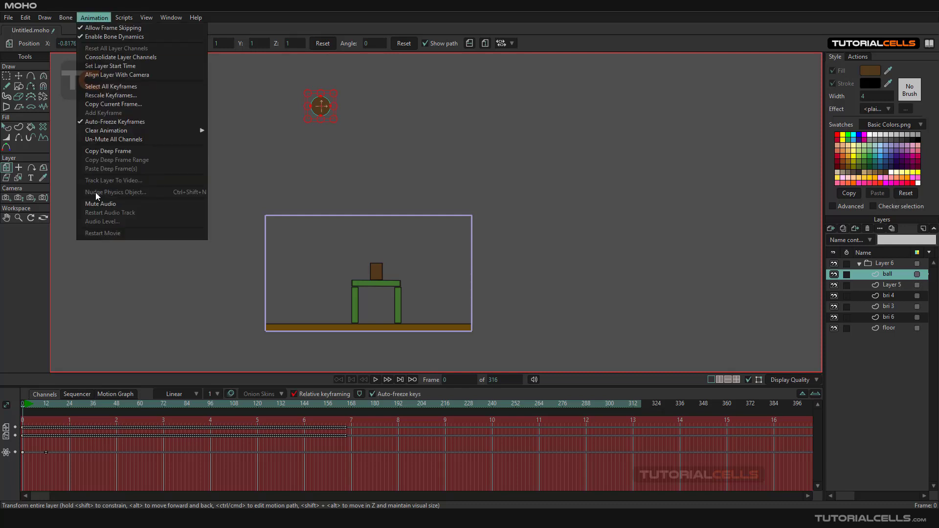
left_click_drag(45, 409, 61, 410)
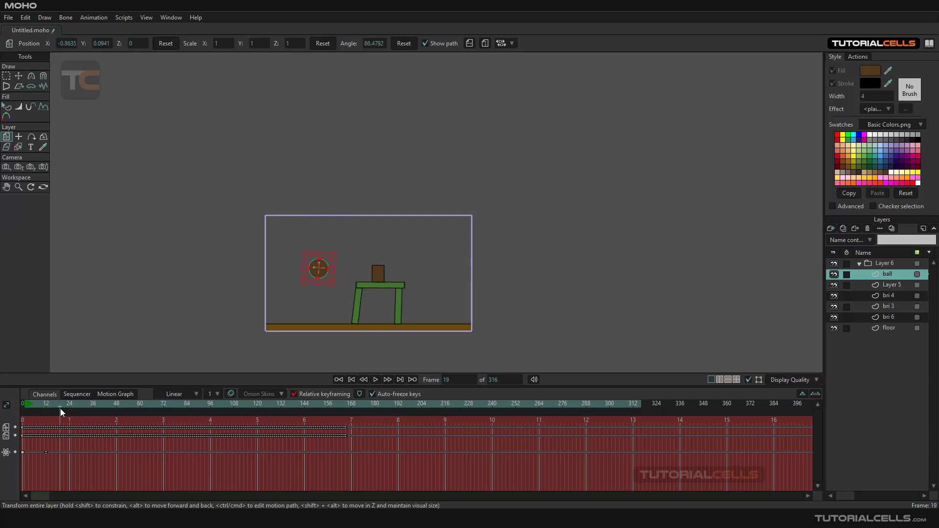
left_click(100, 20)
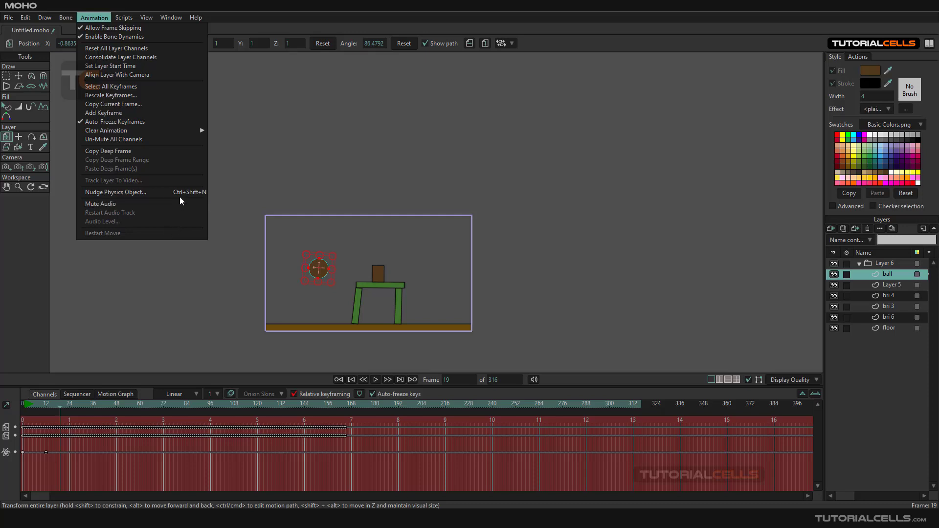
key("ctrl+shift+n")
left_click_drag(490, 252, 472, 230)
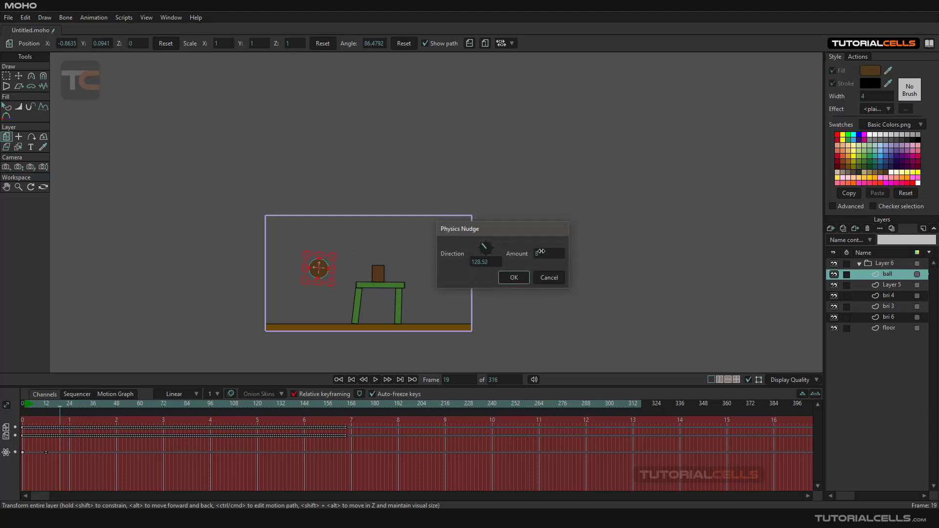
left_click(514, 278)
left_click(59, 451)
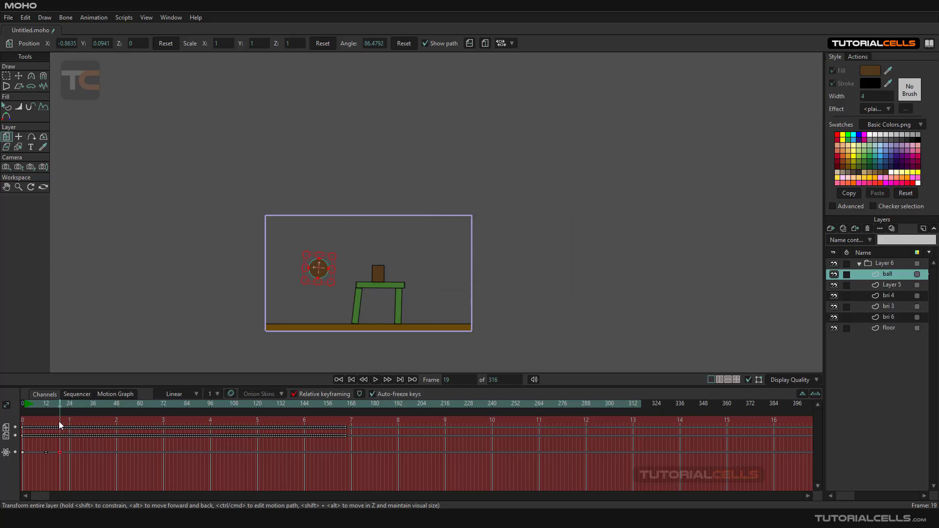
left_click_drag(60, 406, 13, 406)
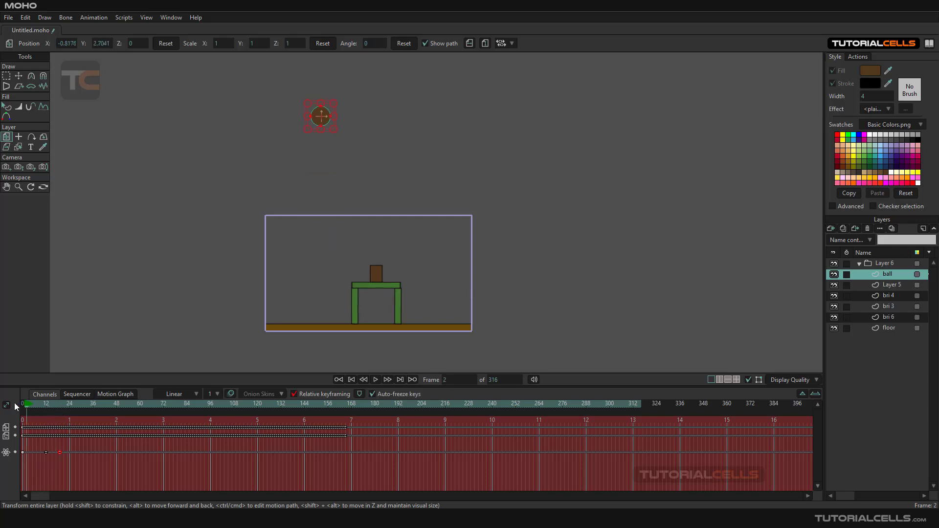
left_click(376, 378)
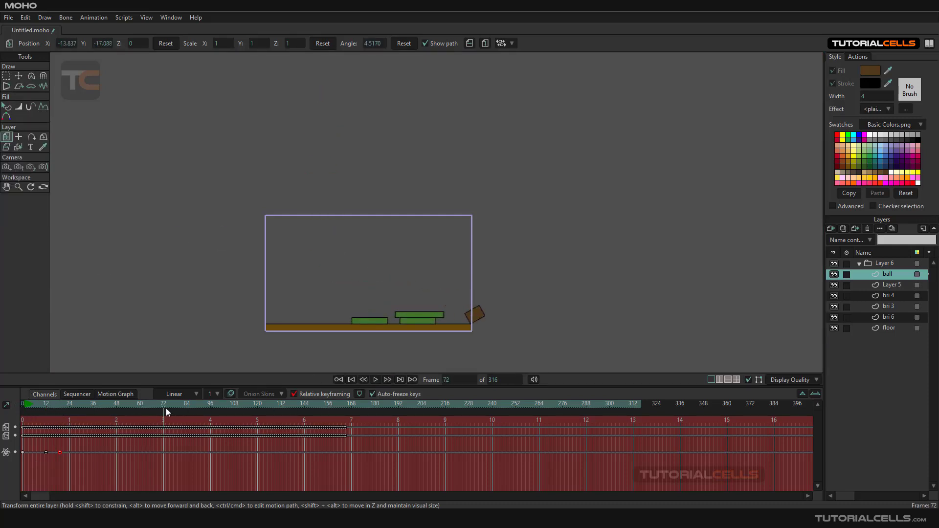
Step: Delete the ball's physics nudge keyframes from the timeline and replay the simulation from frame 0
left_click_drag(163, 407, 13, 413)
left_click_drag(78, 458, 7, 446)
key("Delete")
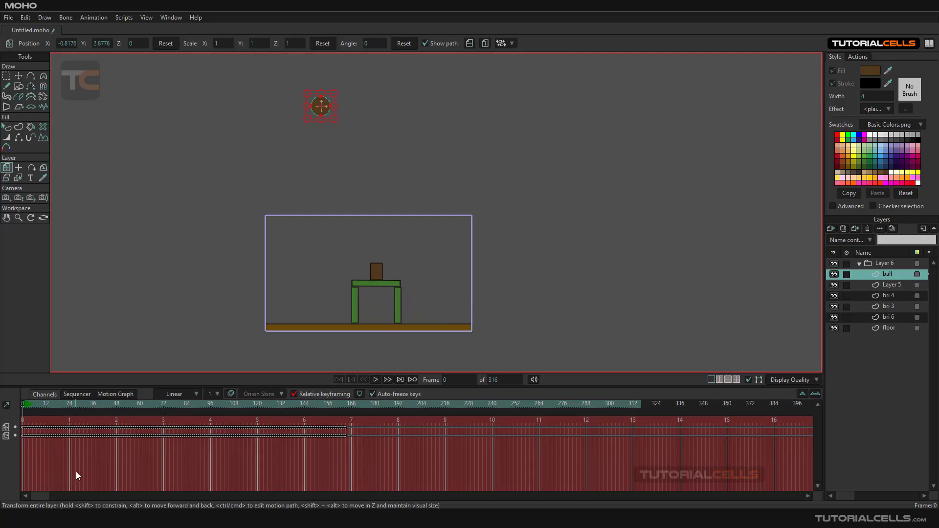
scroll(376, 313, "up", 6)
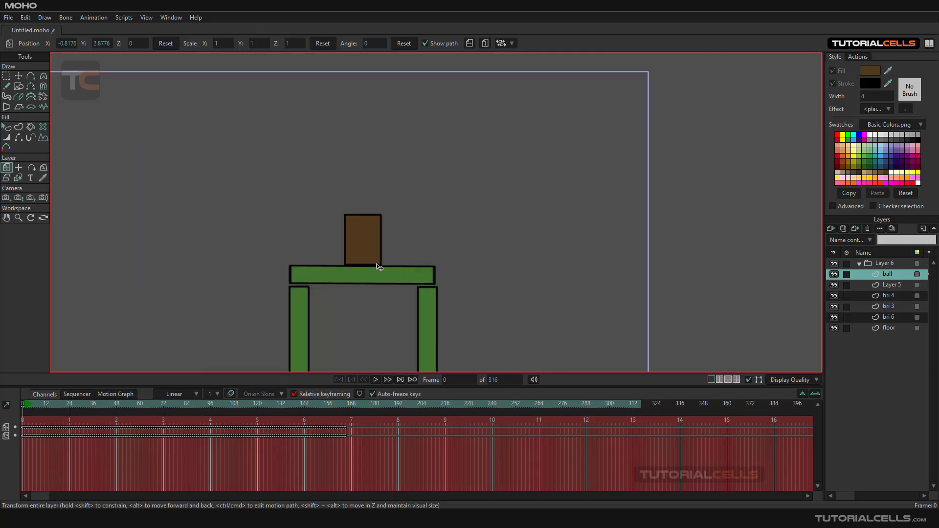
left_click(375, 379)
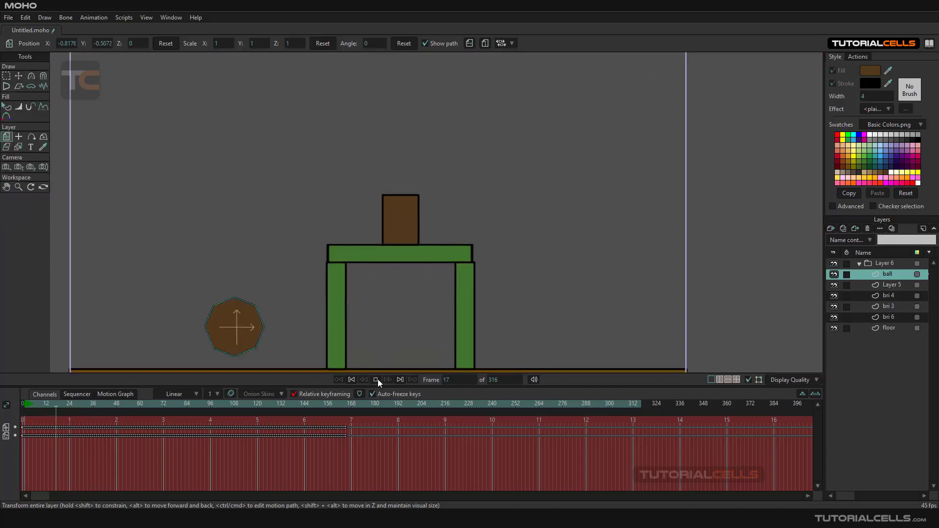
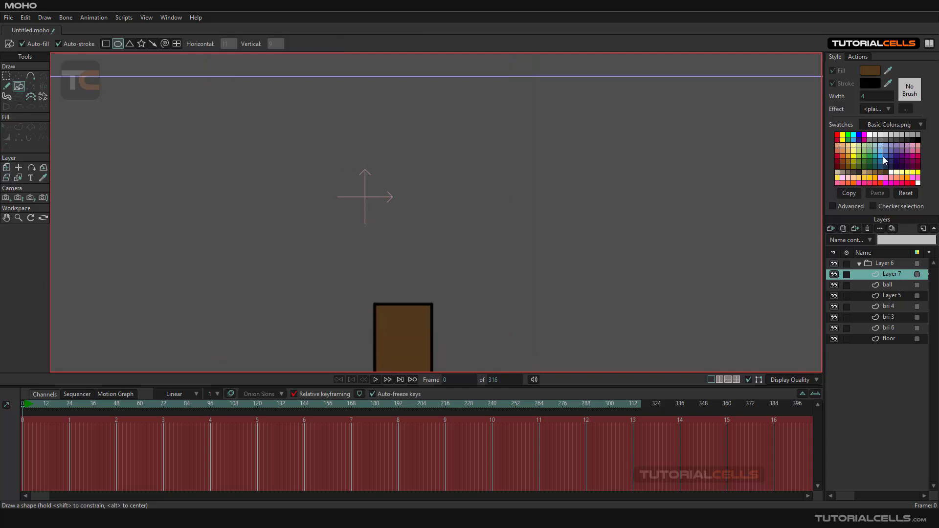
Step: Draw a wide blue-filled rectangle above the brown box and duplicate its layer twice
left_click(882, 156)
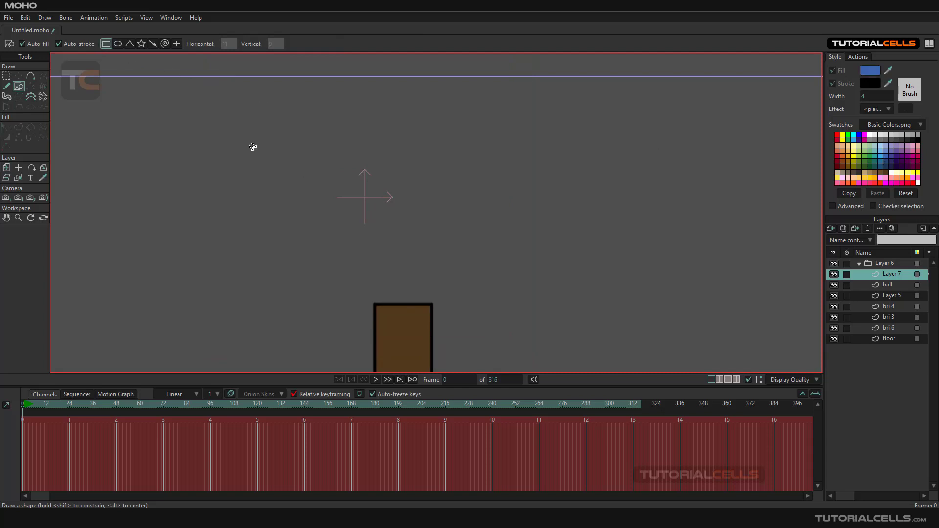
left_click_drag(288, 182, 401, 212)
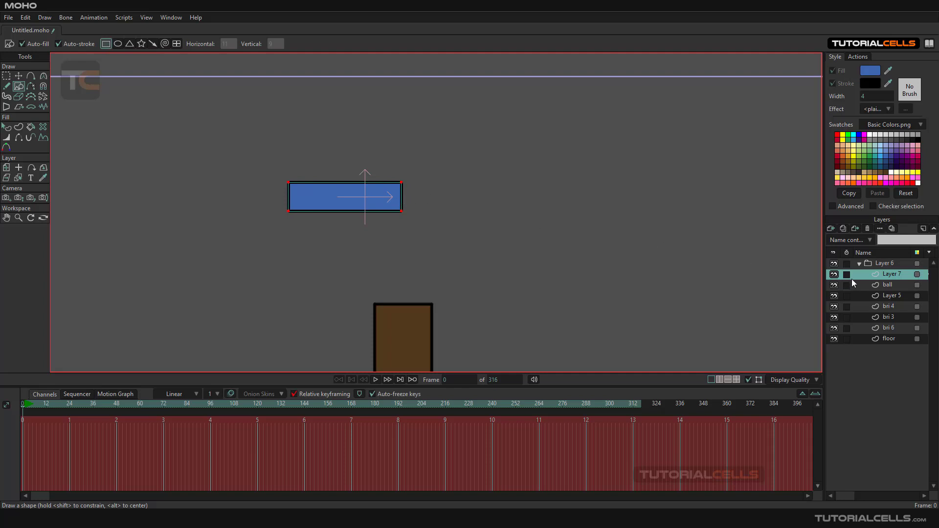
left_click(844, 228)
left_click(844, 228)
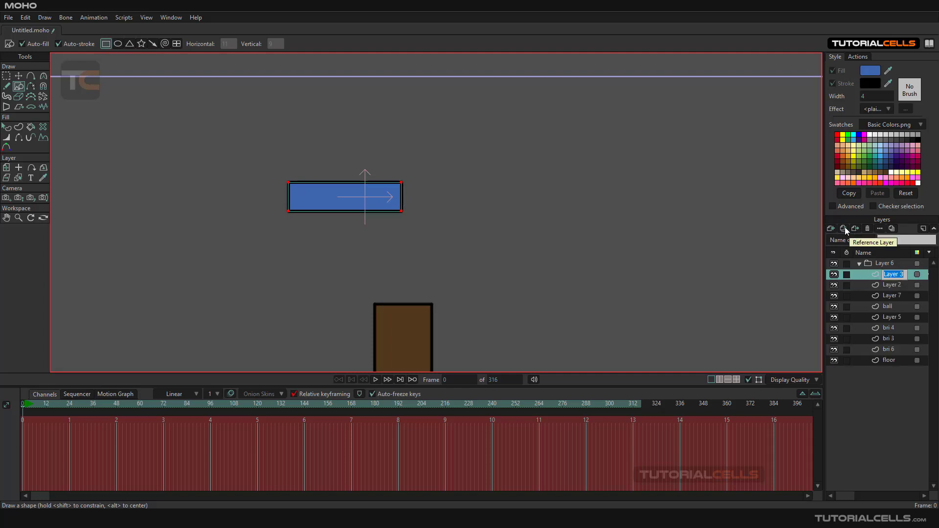
key("Return")
Step: Move the two duplicate rectangles to the right so all three blue rectangles line up end to end in a row
left_click(6, 168)
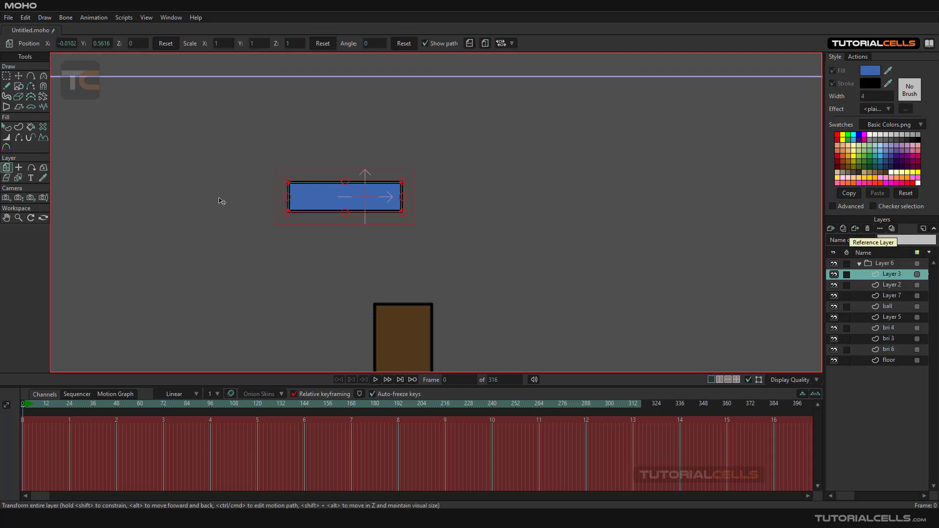
left_click_drag(308, 200, 420, 195)
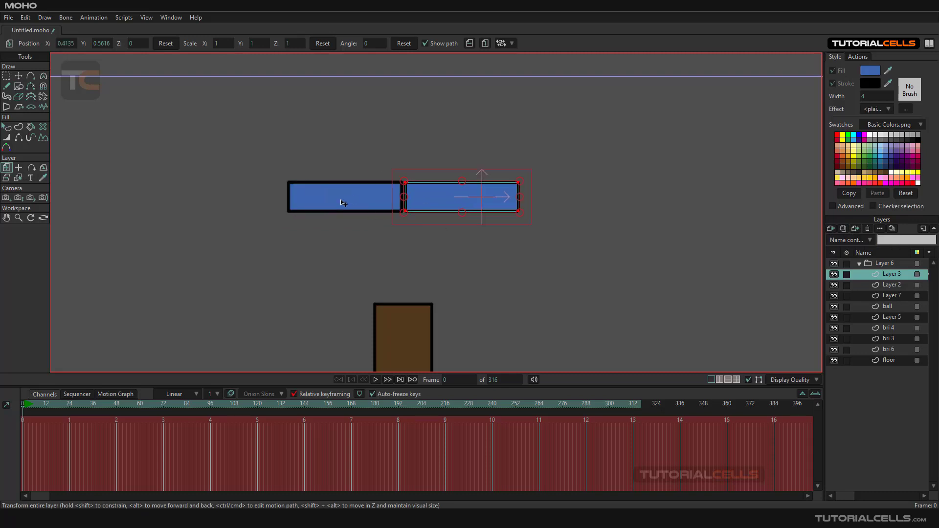
left_click(876, 285)
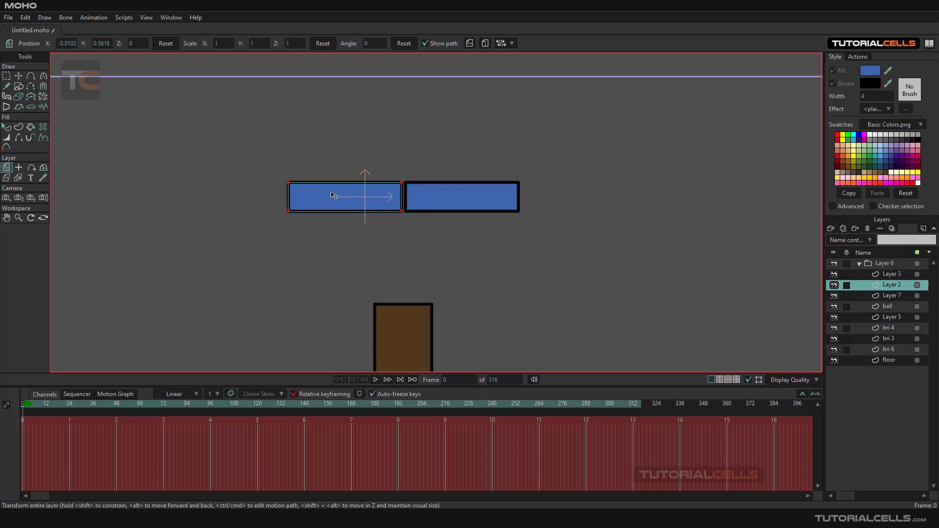
left_click_drag(332, 196, 566, 197)
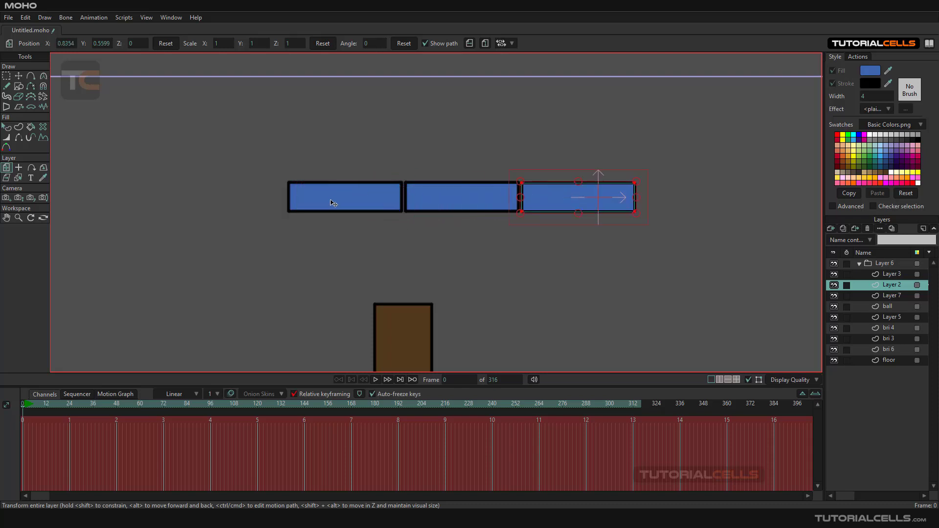
Step: Group the three blue rectangle layers and convert the new group to a bone layer
left_click(882, 273)
left_click(888, 293, "shift")
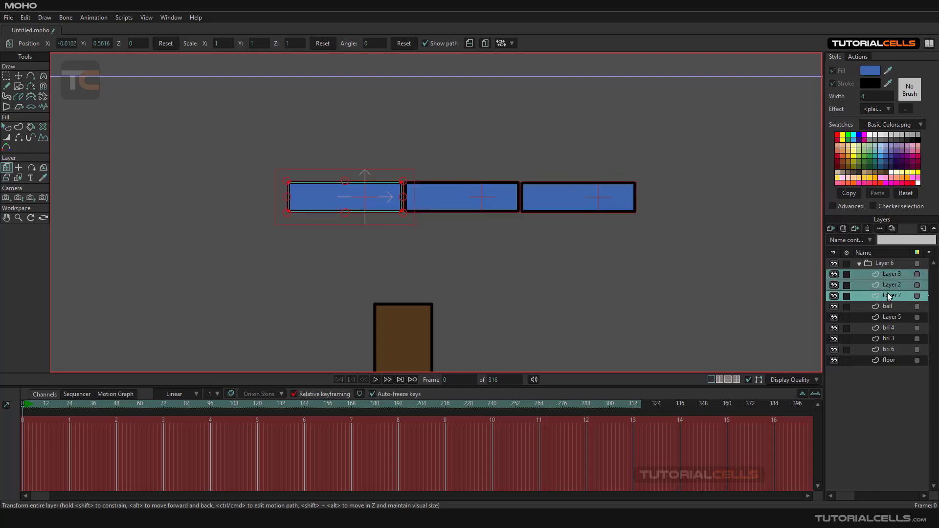
right_click(888, 293)
left_click(887, 331)
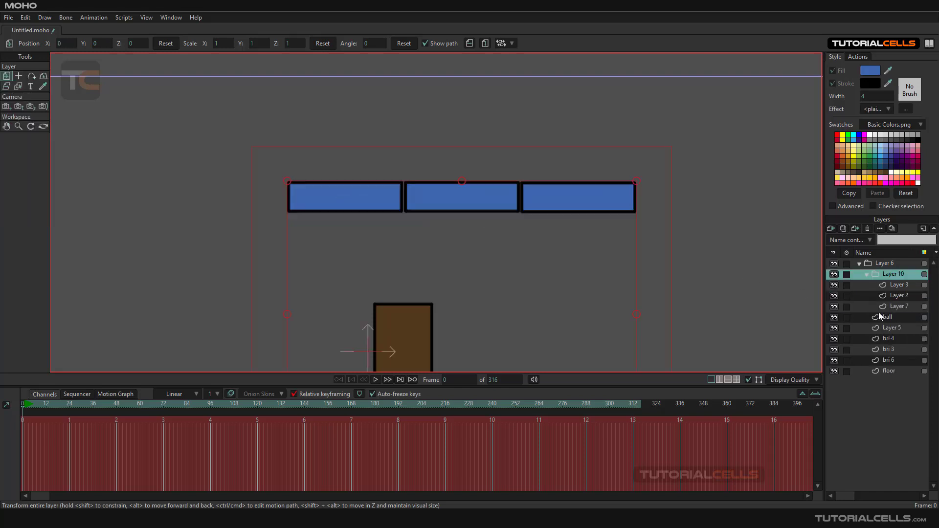
right_click(878, 277)
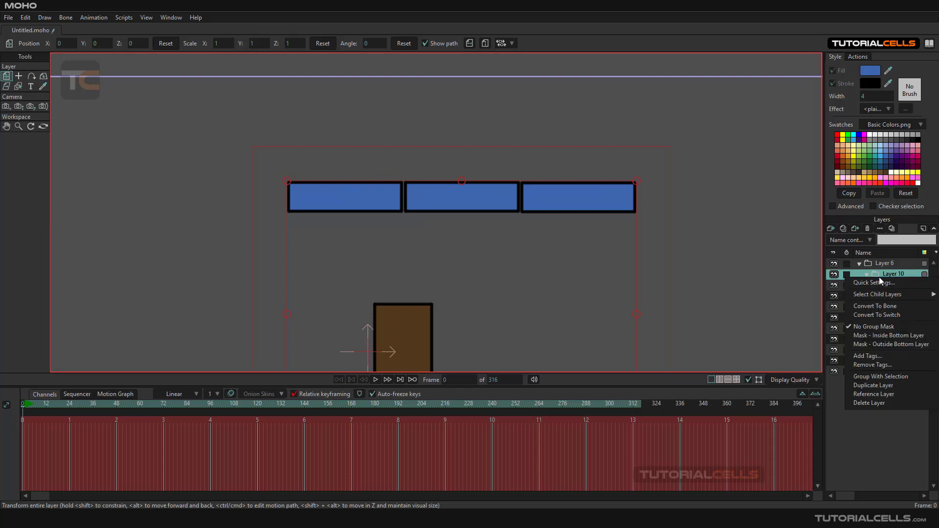
left_click(875, 306)
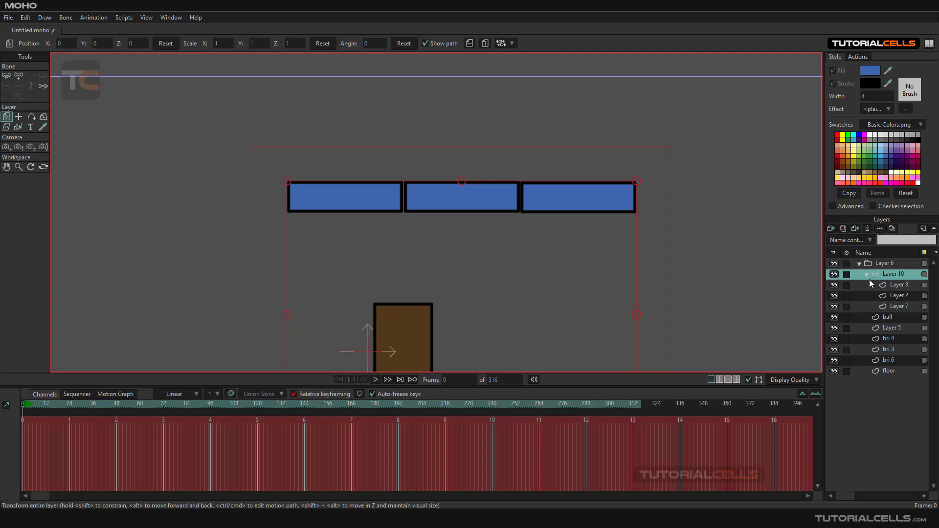
Step: Play the simulation to examine how the grouped rectangles behave without bones, and return to frame 0
scroll(424, 339, "down", 2)
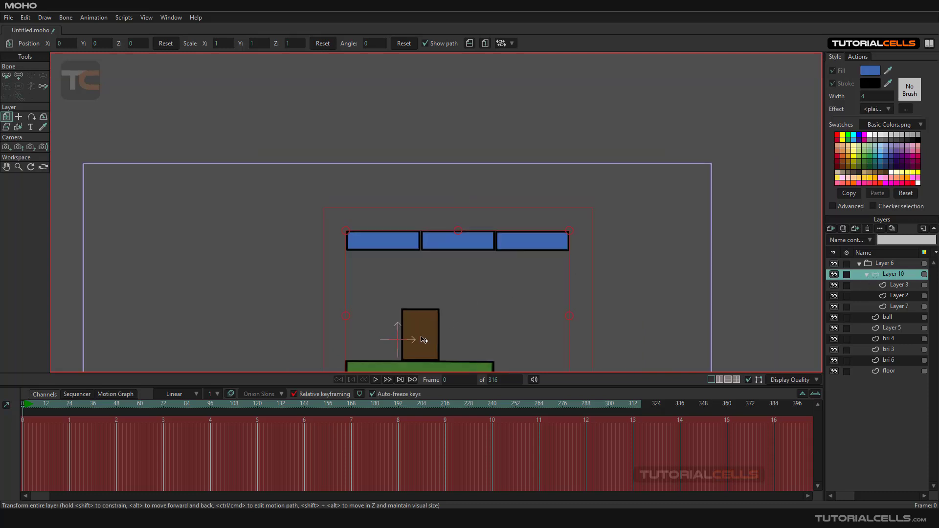
left_click(378, 379)
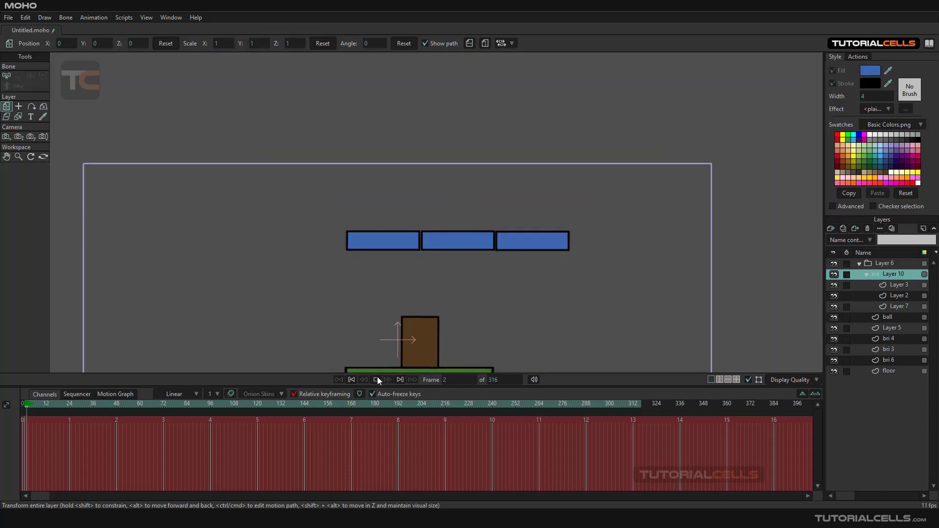
left_click(353, 380)
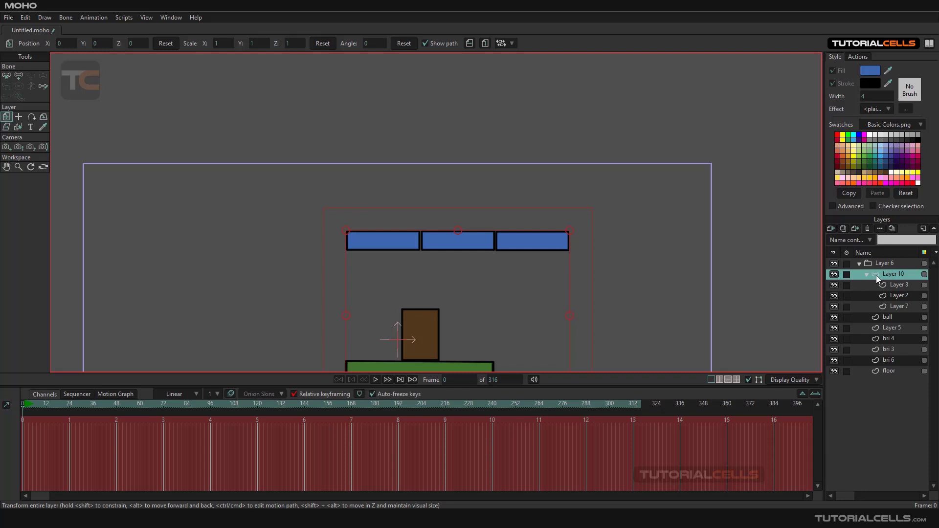
Step: Add a horizontal chain of three bones, one running along each blue rectangle
scroll(444, 245, "up", 5)
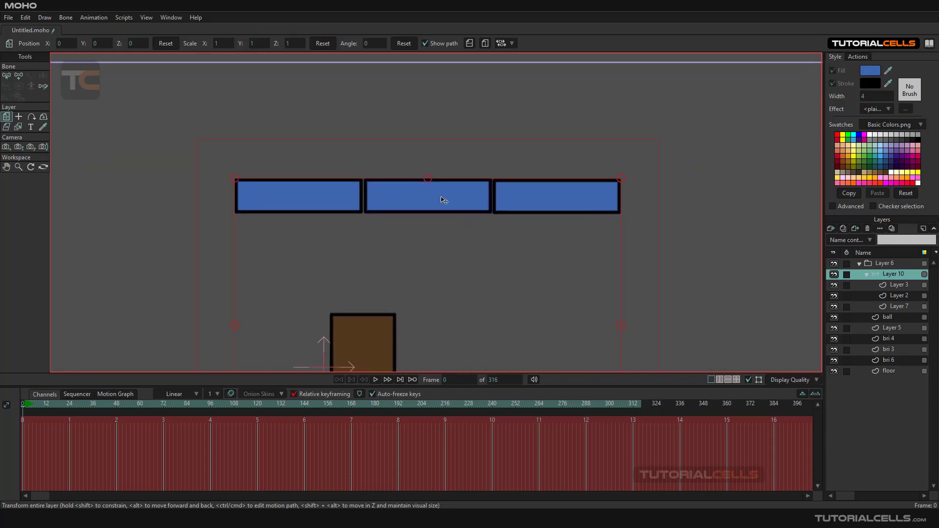
left_click(19, 76)
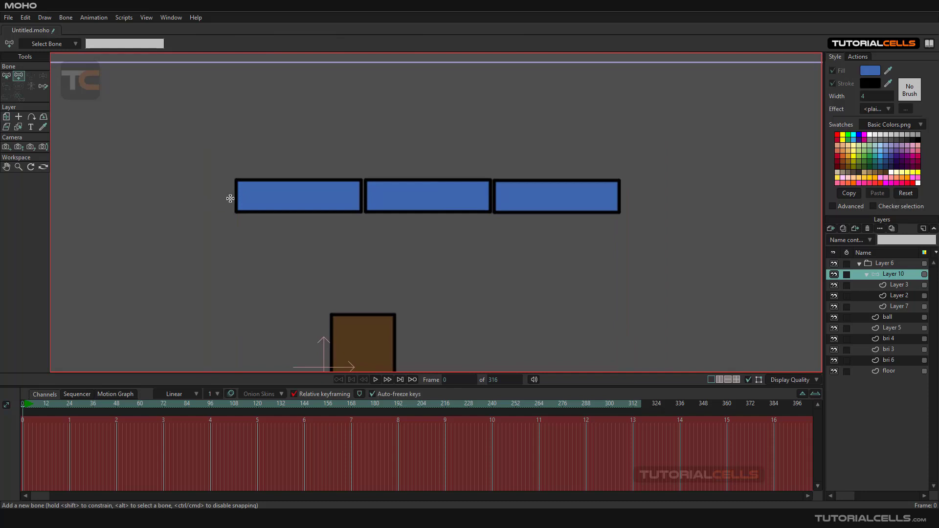
left_click_drag(234, 195, 612, 196)
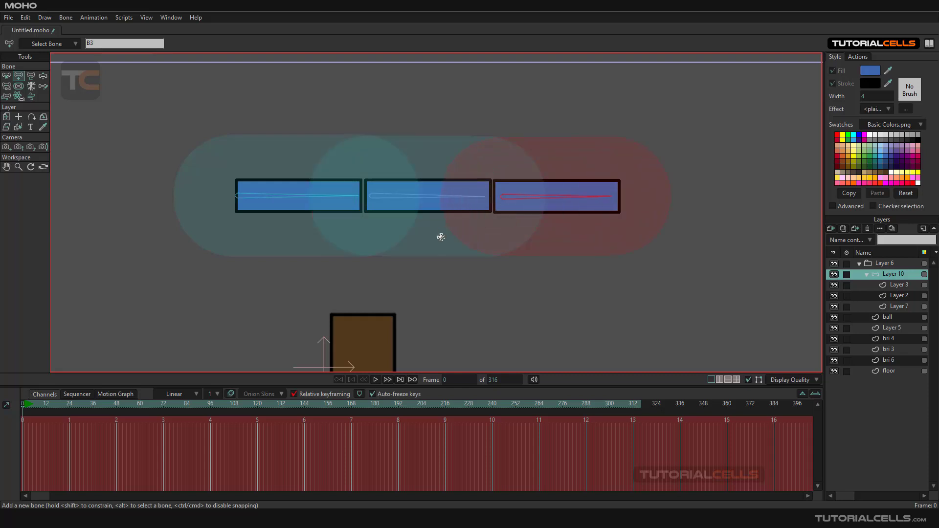
Step: Play the simulation to examine how the boned rectangles fall, and return to frame 0
scroll(441, 238, "down", 4)
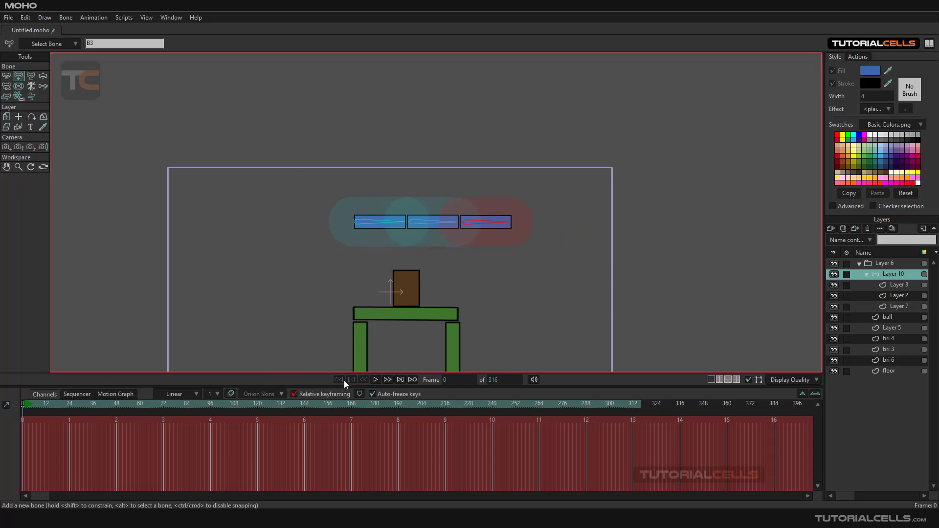
left_click(375, 380)
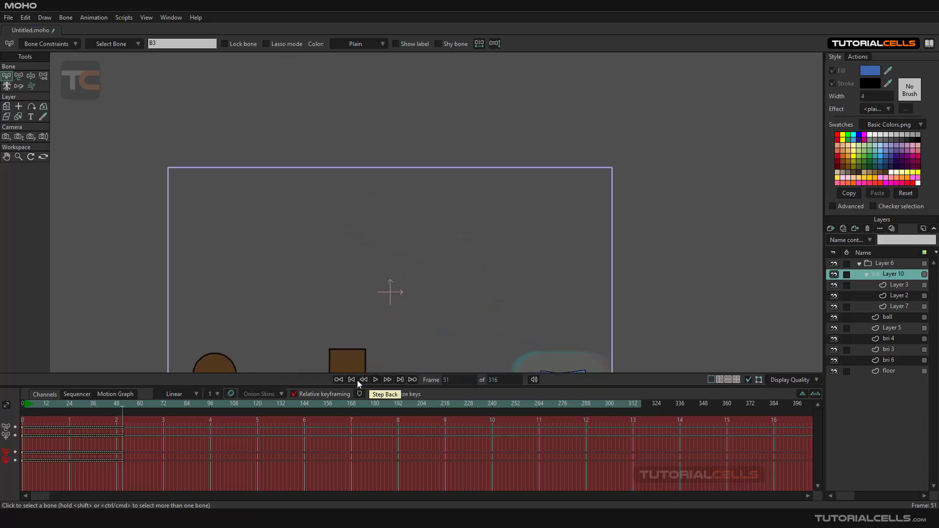
left_click(351, 379)
left_click(350, 379)
Step: Bind Layer 3, Layer 2 and Layer 7 each to the bone lying inside its own rectangle
scroll(422, 238, "up", 3)
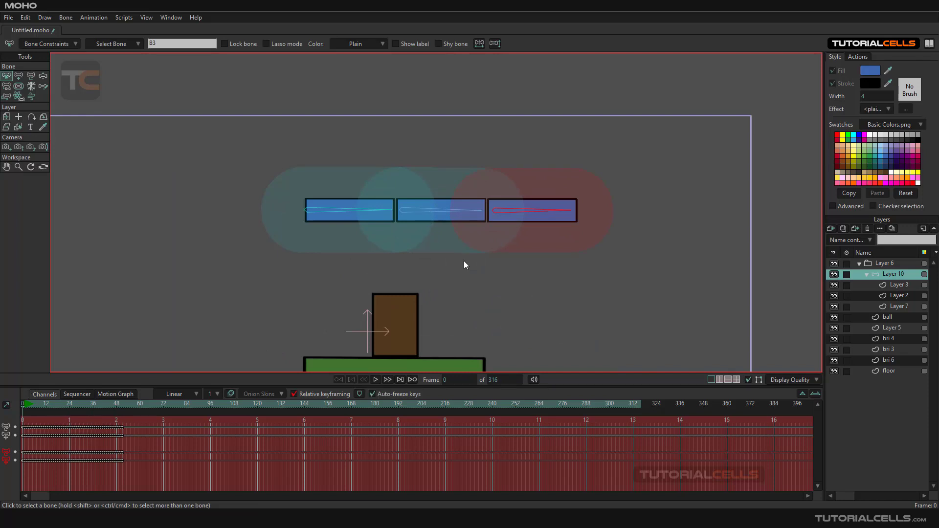
left_click(884, 285)
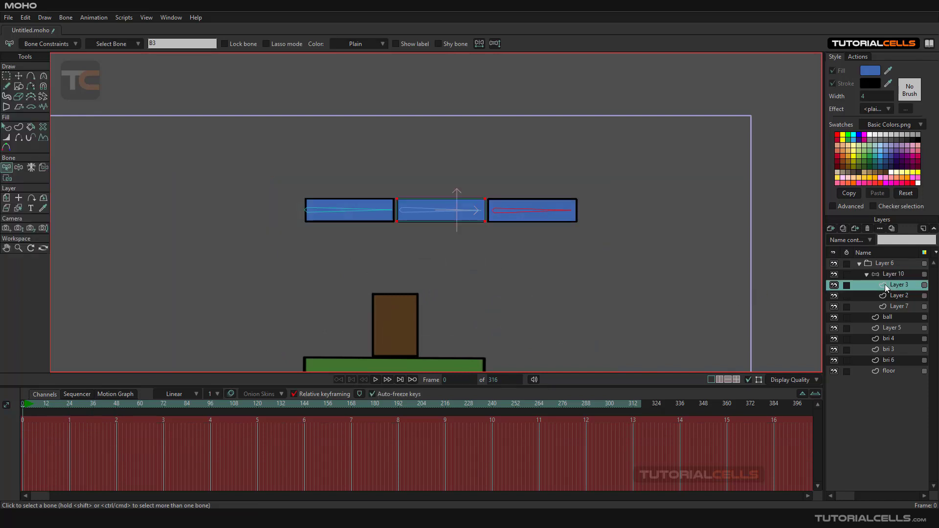
scroll(473, 210, "up", 3)
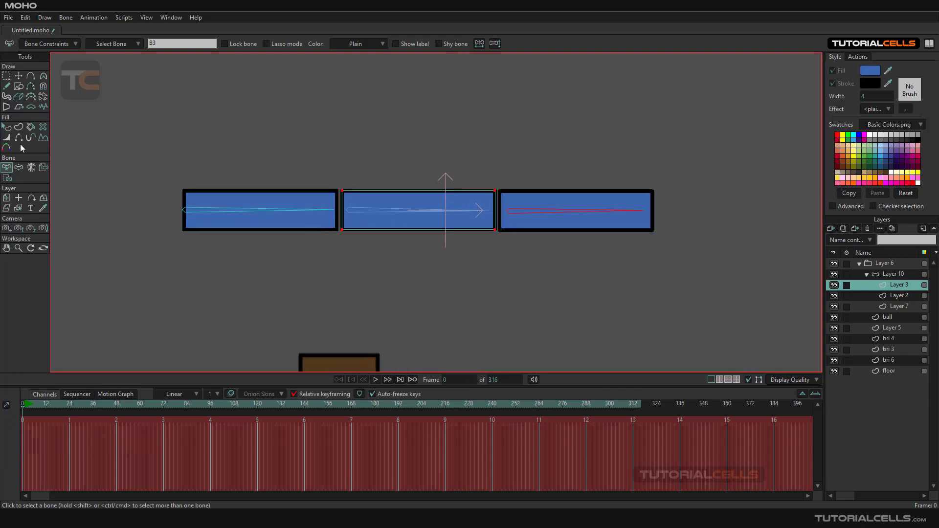
left_click(46, 168)
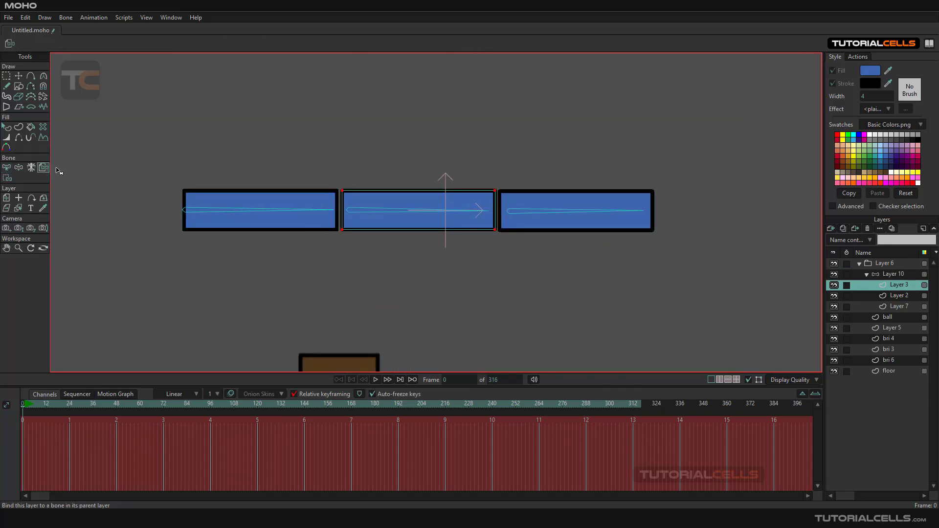
left_click(386, 212)
left_click(888, 297)
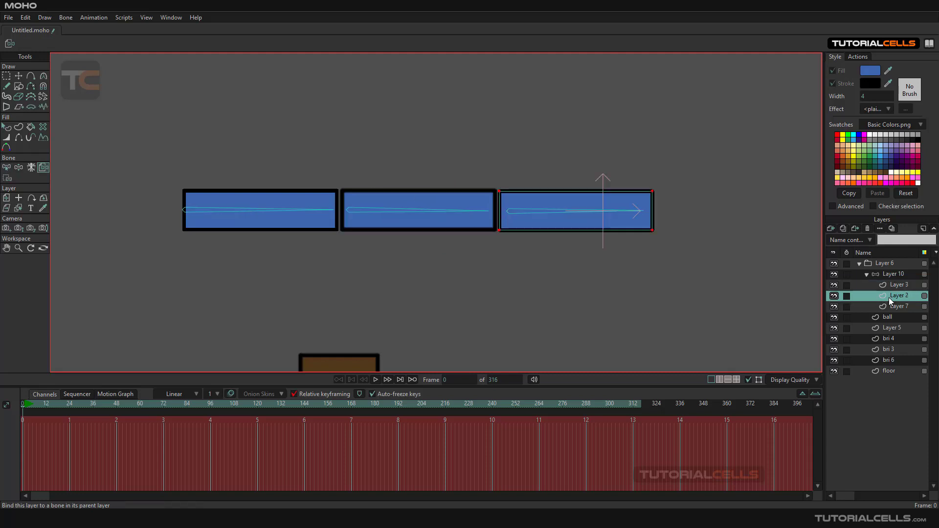
left_click(534, 211)
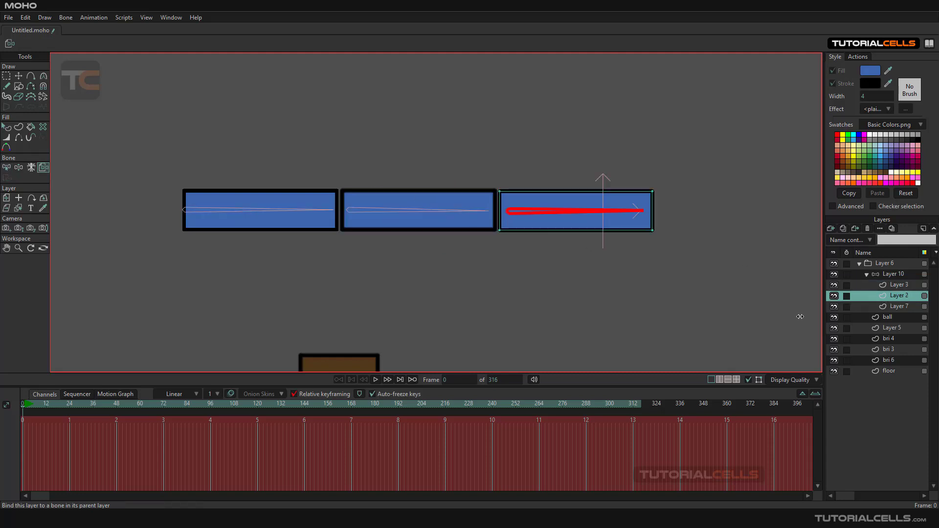
left_click(885, 307)
left_click(221, 213)
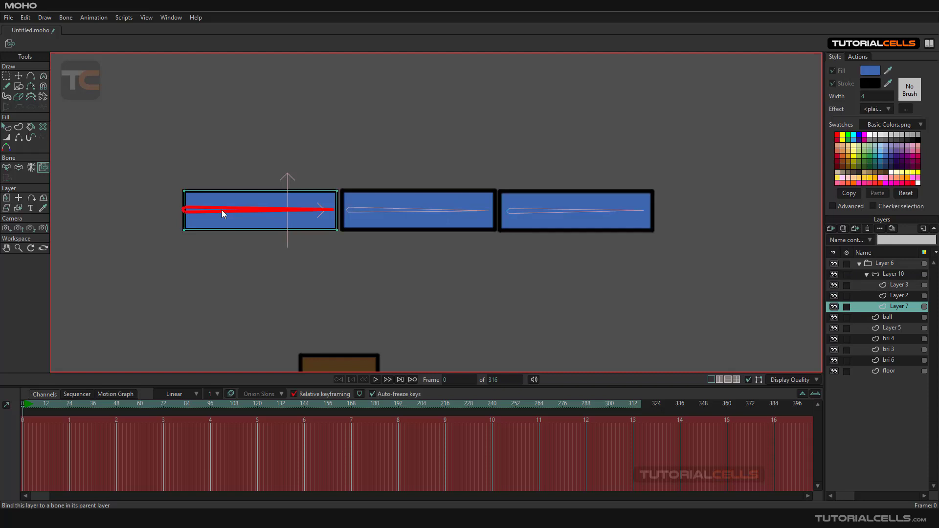
Step: Move the bone layer slightly up and left, and set its origin at the centre of the middle blue rectangle
scroll(232, 273, "down", 5)
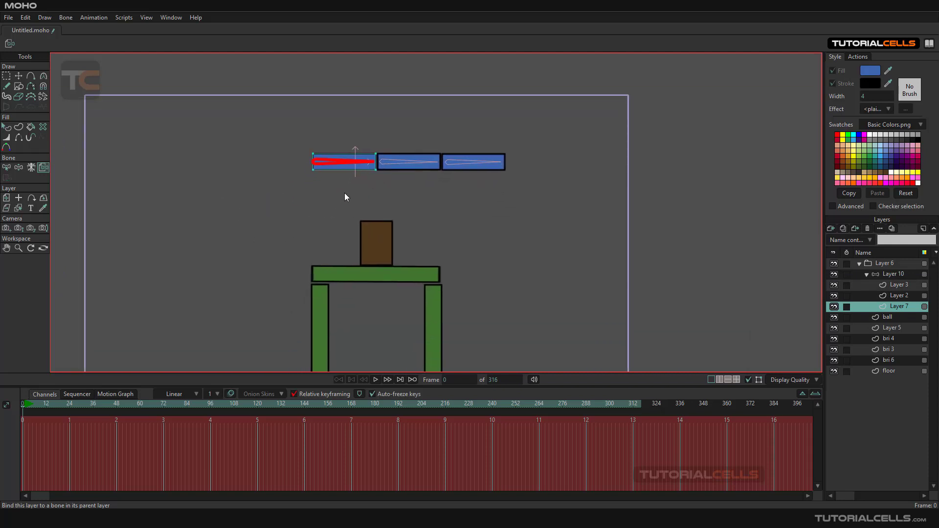
left_click(870, 275)
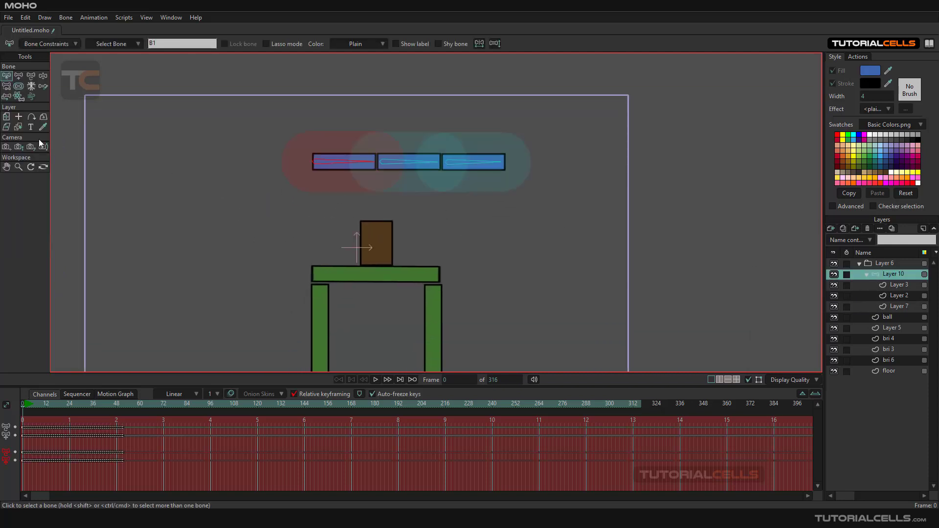
left_click(7, 118)
left_click_drag(405, 147, 388, 142)
key("ctrl+z")
left_click_drag(421, 218, 394, 212)
left_click(19, 116)
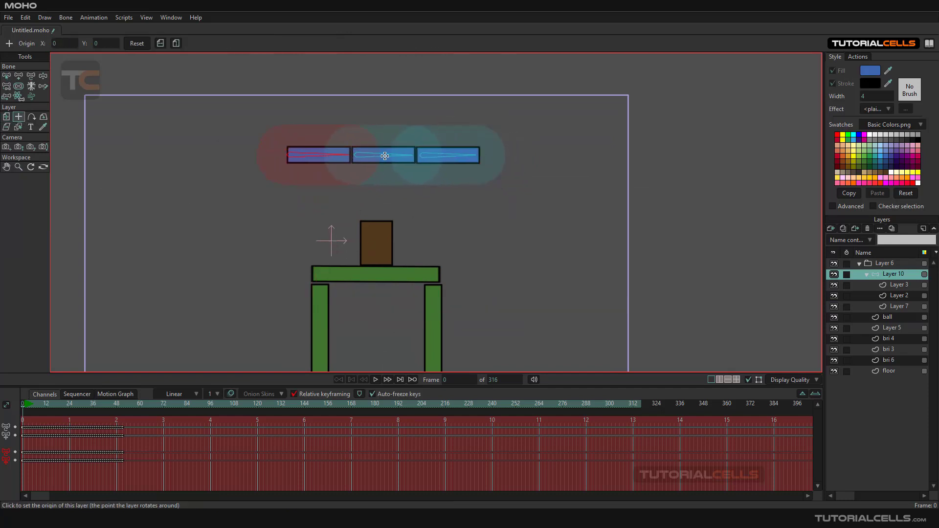
left_click(384, 155)
Step: Shrink the physics regions of the three bones to about 0.29, 0.27 and 0.31, and play the simulation
scroll(379, 171, "up", 3)
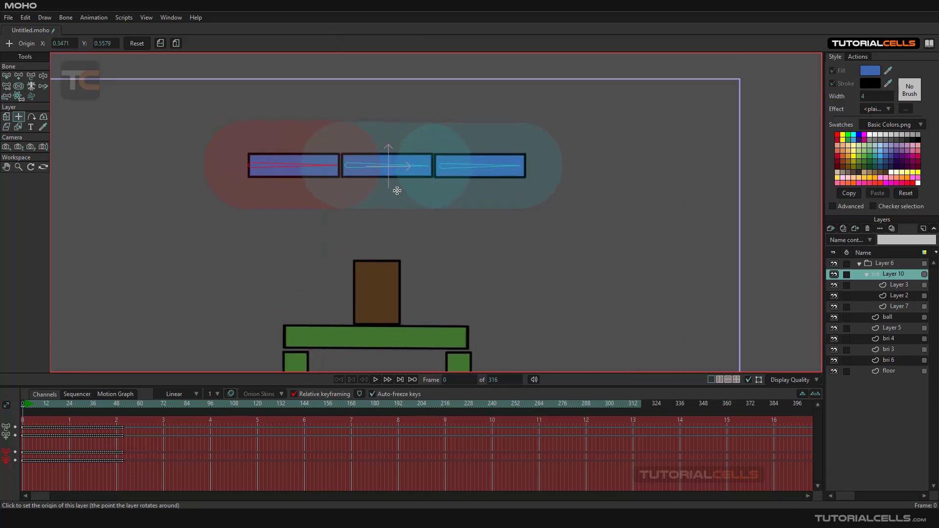
left_click(19, 96)
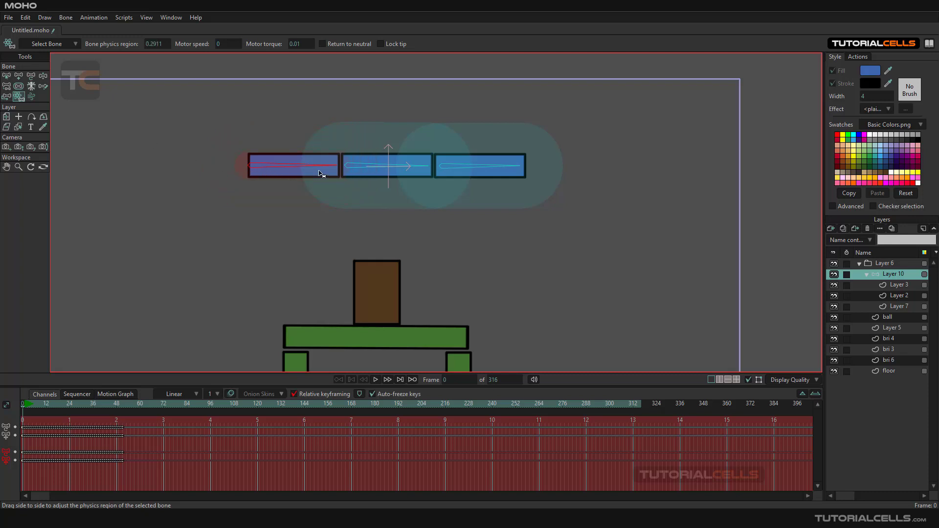
left_click(364, 168)
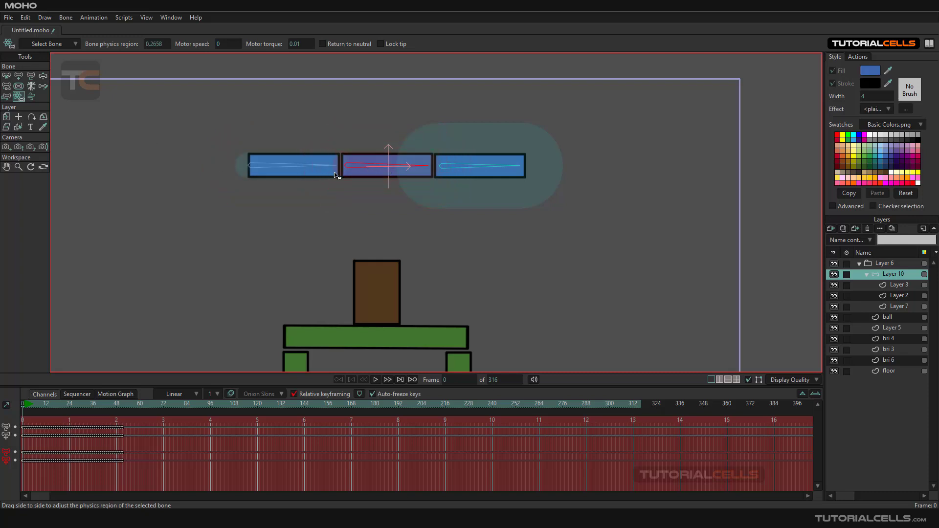
left_click(469, 168)
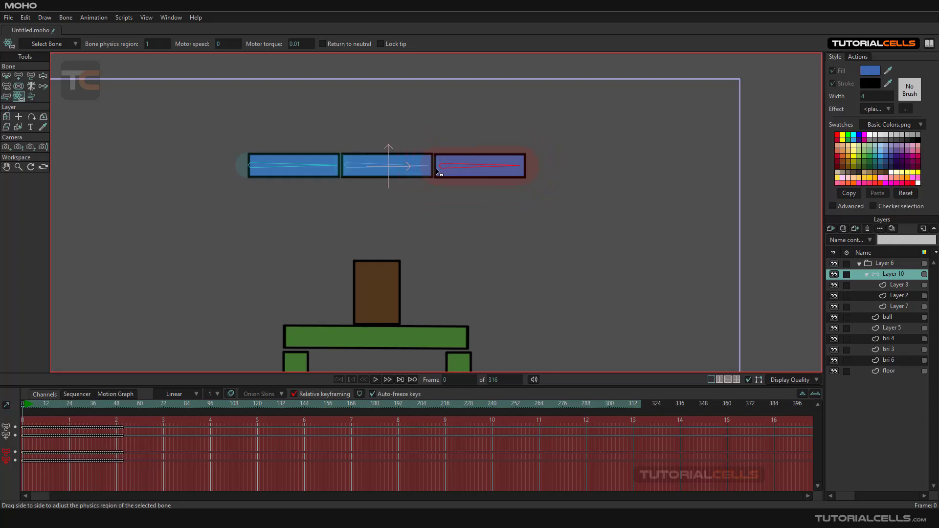
left_click_drag(430, 173, 284, 348)
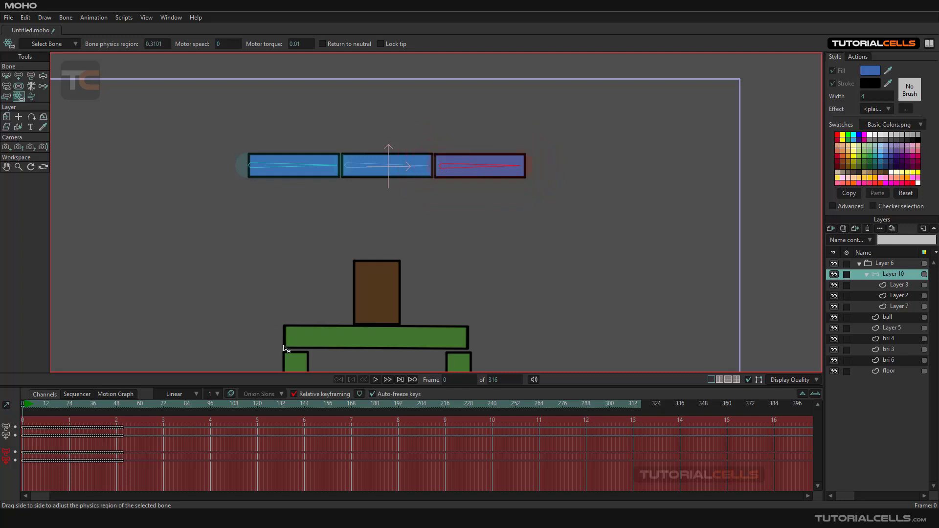
left_click(376, 379)
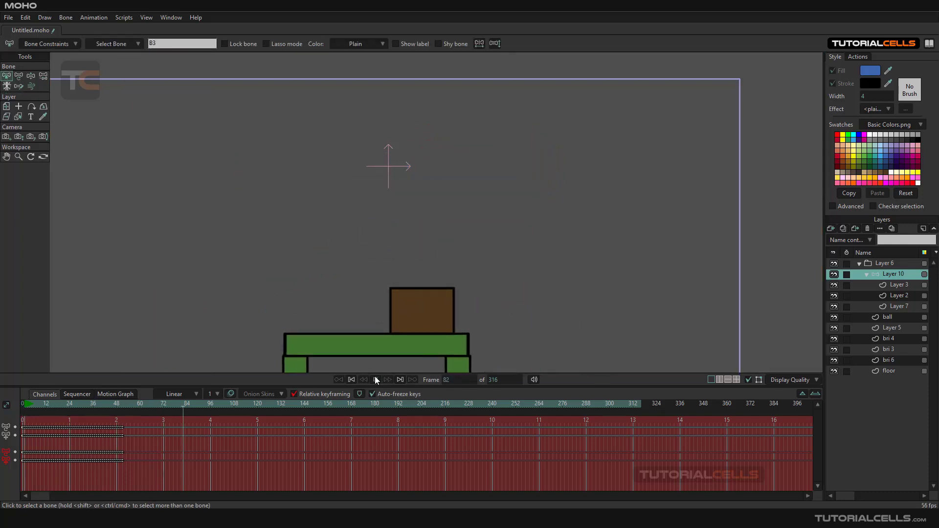
Step: Pause the simulation to check the fallen rectangles with the whole scene in view, resume playback, and rewind to frame 0
left_click(375, 379)
scroll(375, 331, "down", 3)
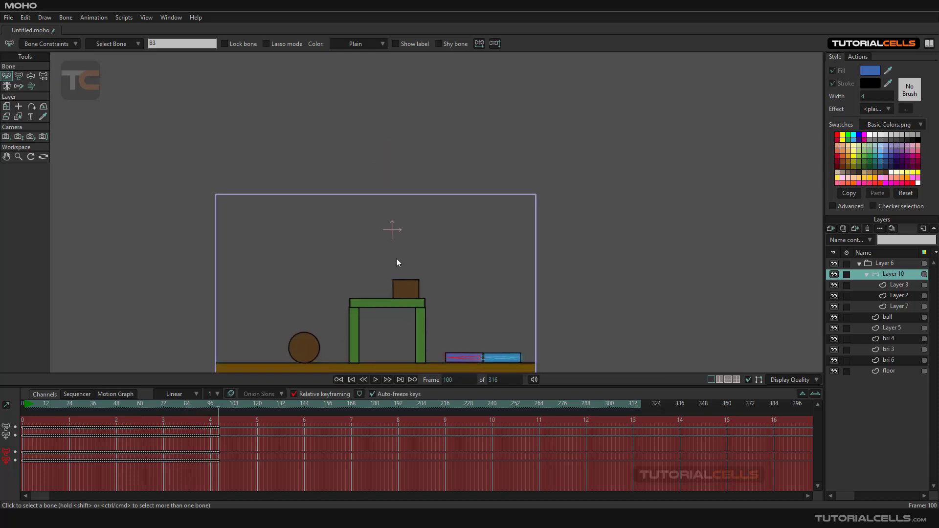
left_click(374, 380)
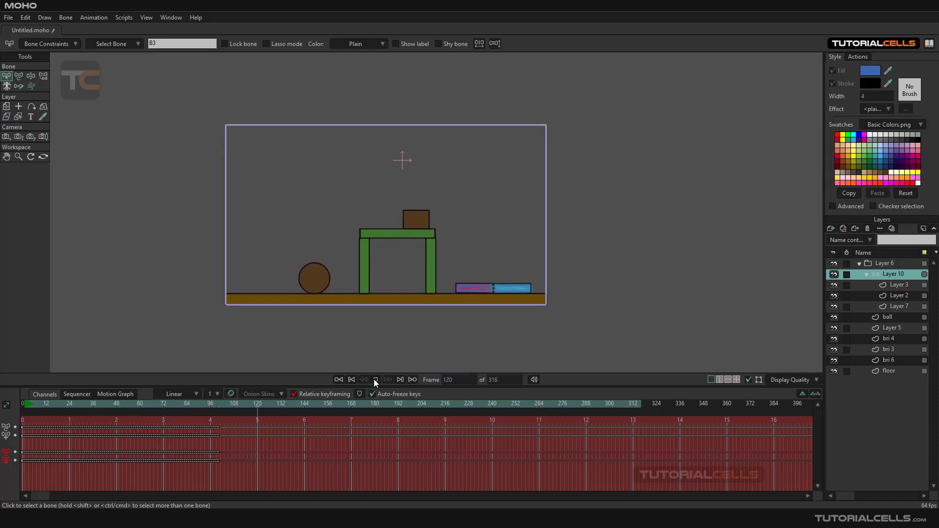
left_click(339, 380)
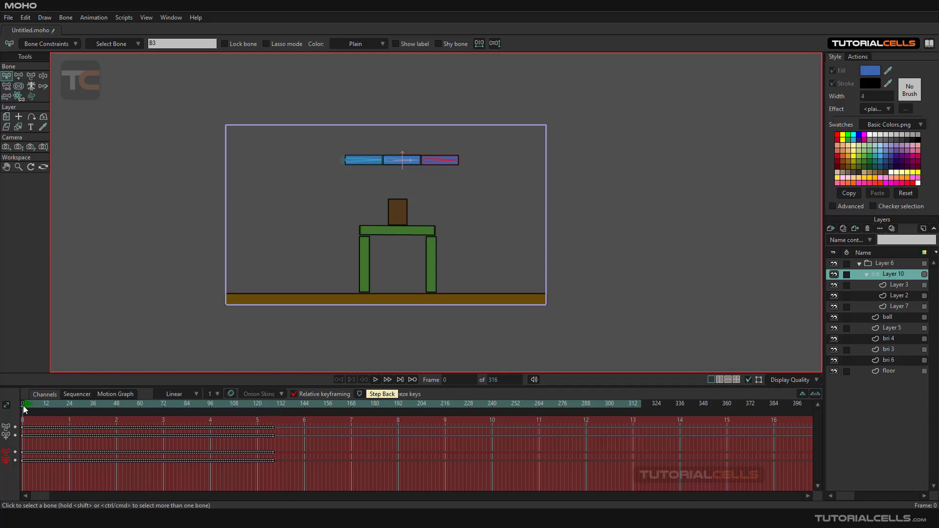
Step: Scrub to frame 10 to examine how the boned rectangles bend over the box, and return to frame 0
mouse_move(24, 408)
left_mouse_down()
mouse_move(51, 409)
mouse_move(33, 405)
mouse_move(43, 406)
left_mouse_up()
scroll(386, 210, "up", 8)
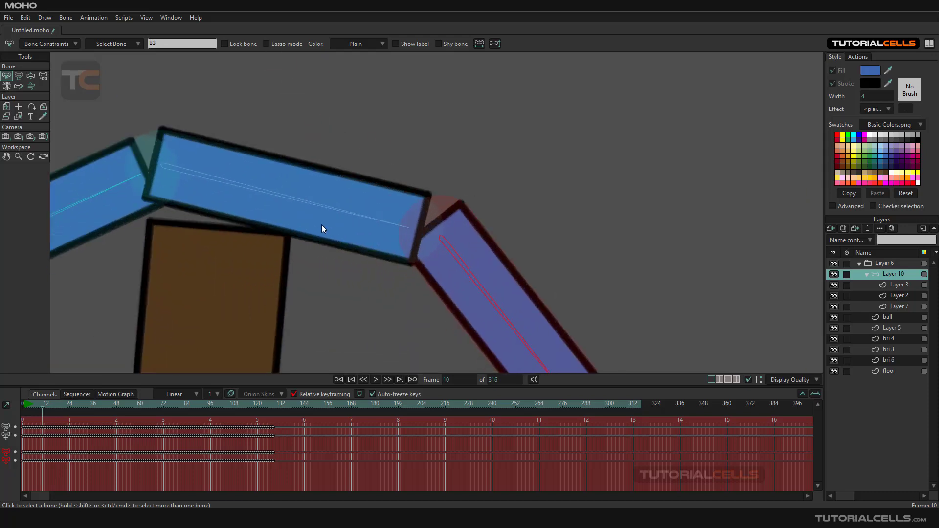
scroll(304, 235, "down", 8)
left_click_drag(293, 247, 386, 194)
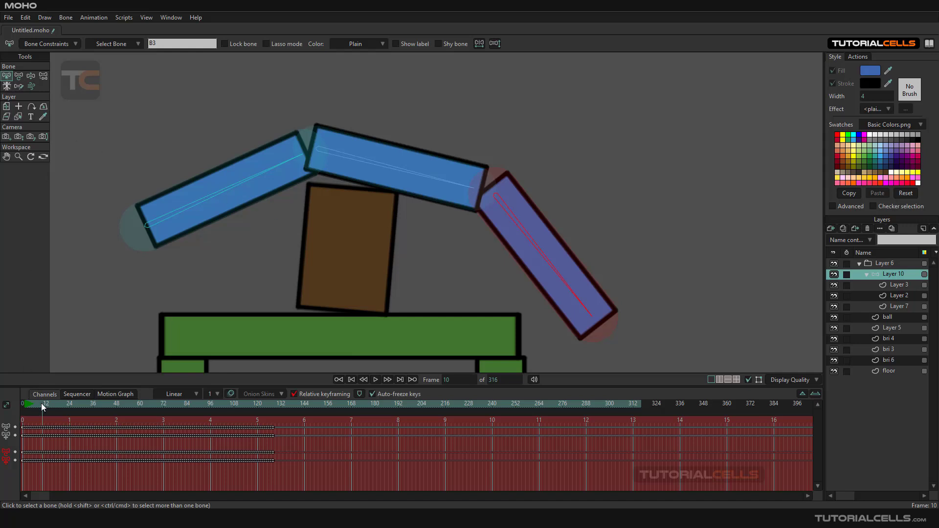
left_click_drag(42, 406, 20, 407)
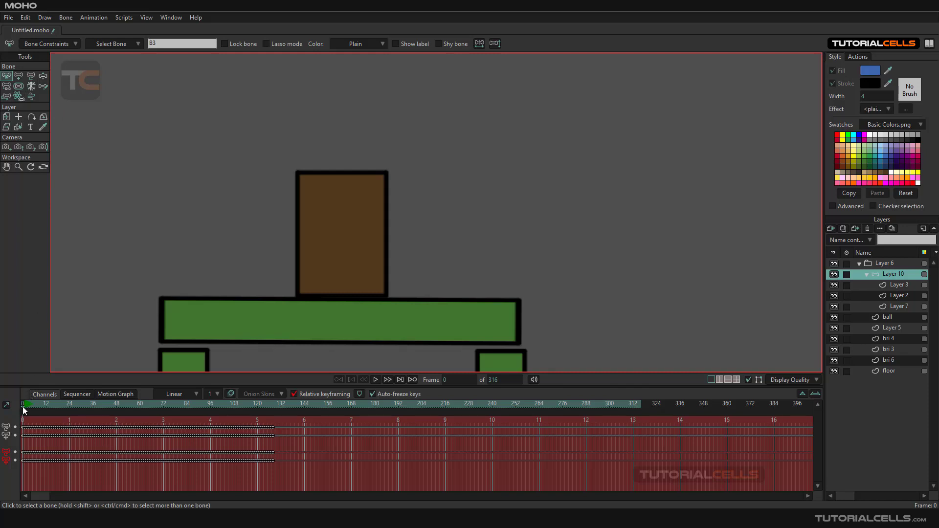
Step: Scrub to frame 20 to examine the rectangle chain sliding off the table edge, and return to frame 0
left_click_drag(23, 410, 62, 406)
scroll(380, 251, "down", 3)
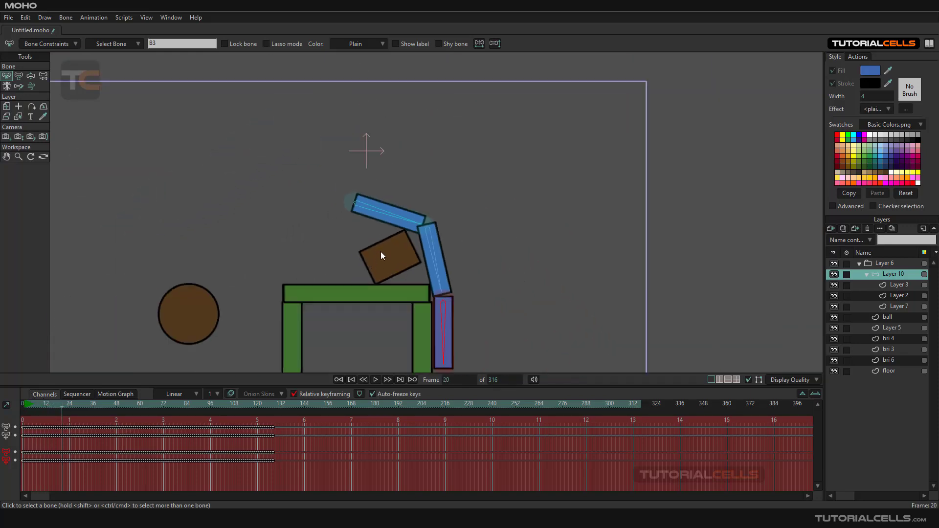
left_click_drag(381, 255, 345, 207)
left_click_drag(60, 405, 22, 400)
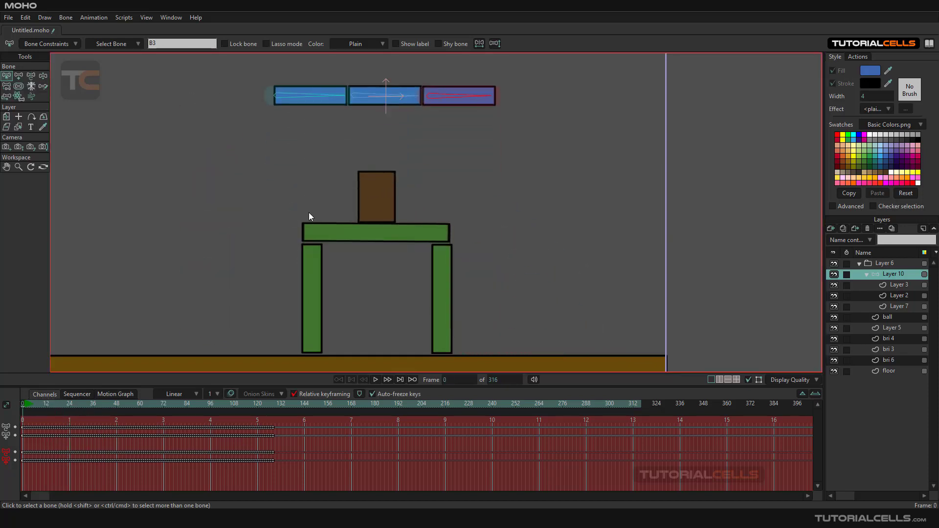
Step: Scrub to frame 16 and examine closely how the chain of rectangles drapes over the tilted box
key("ctrl+r")
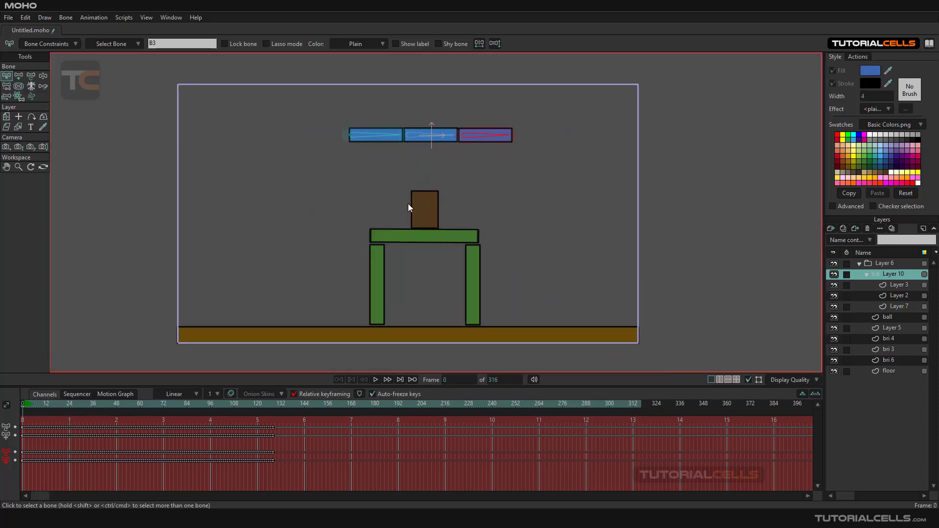
left_click_drag(24, 407, 55, 409)
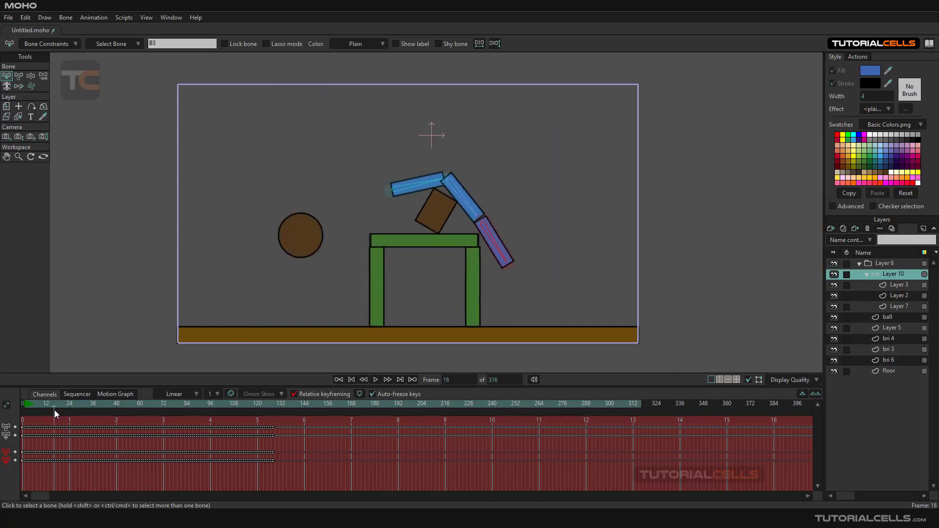
scroll(357, 189, "up", 3)
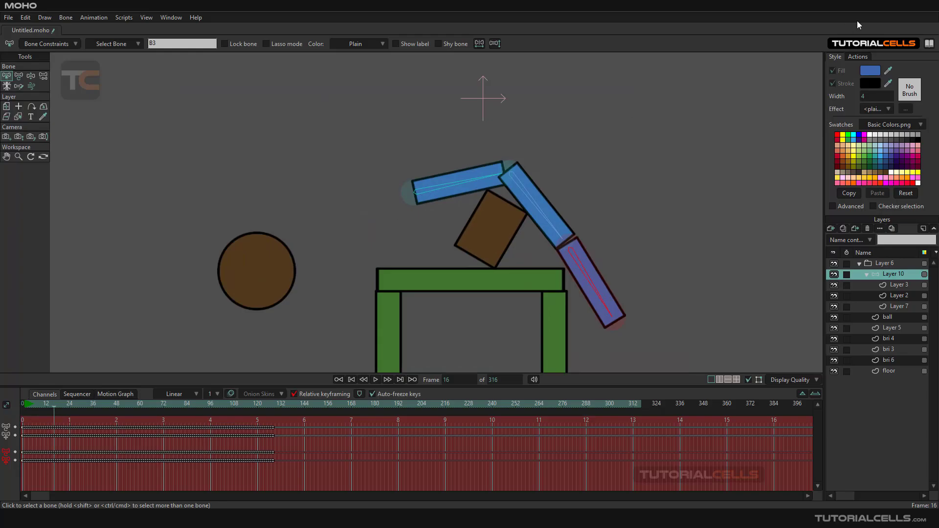